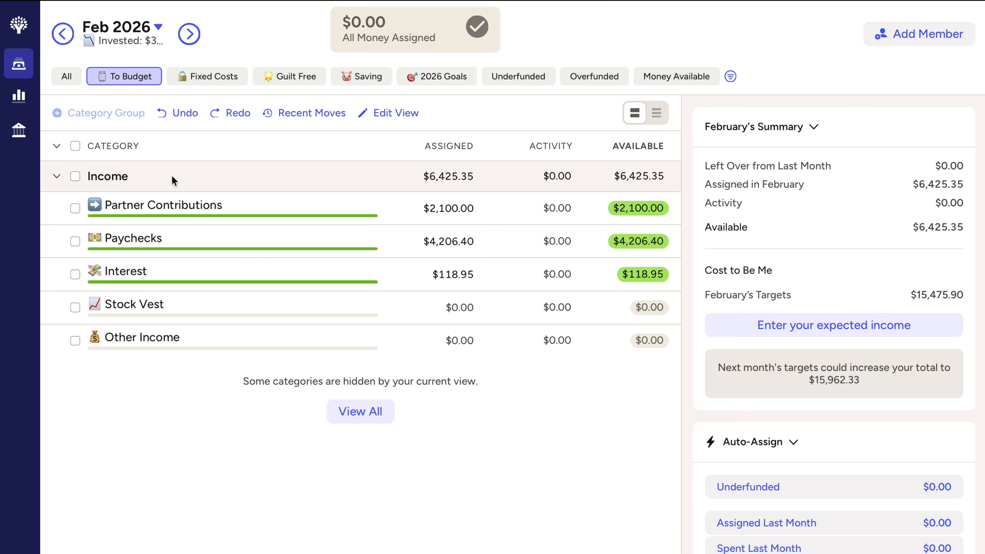
Move the full available balance of the Partner Contributions category in February 2026 back to Ready to Assign
click(638, 212)
click(583, 325)
click(566, 389)
click(630, 326)
click(616, 399)
click(723, 371)
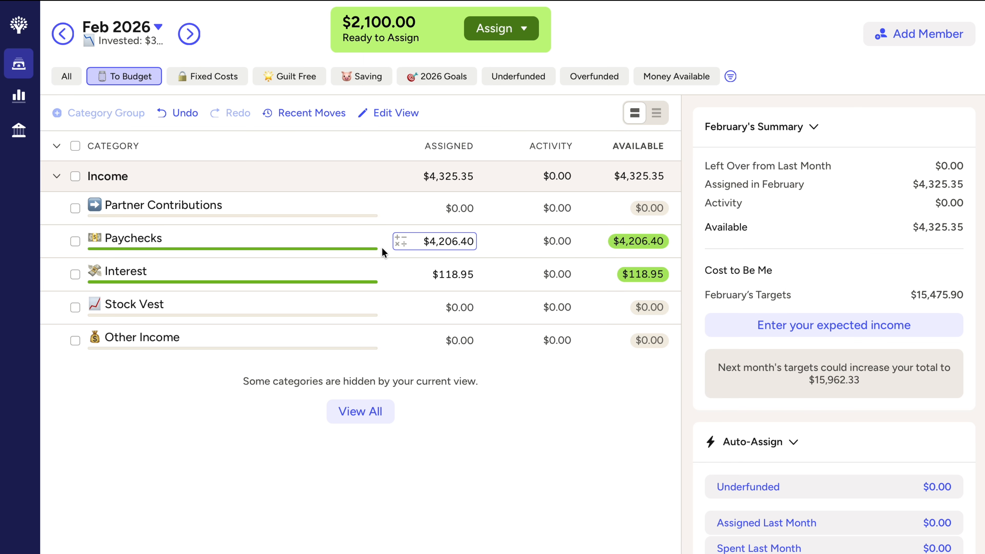
Move the full available balance of the Paychecks category back to Ready to Assign
click(343, 236)
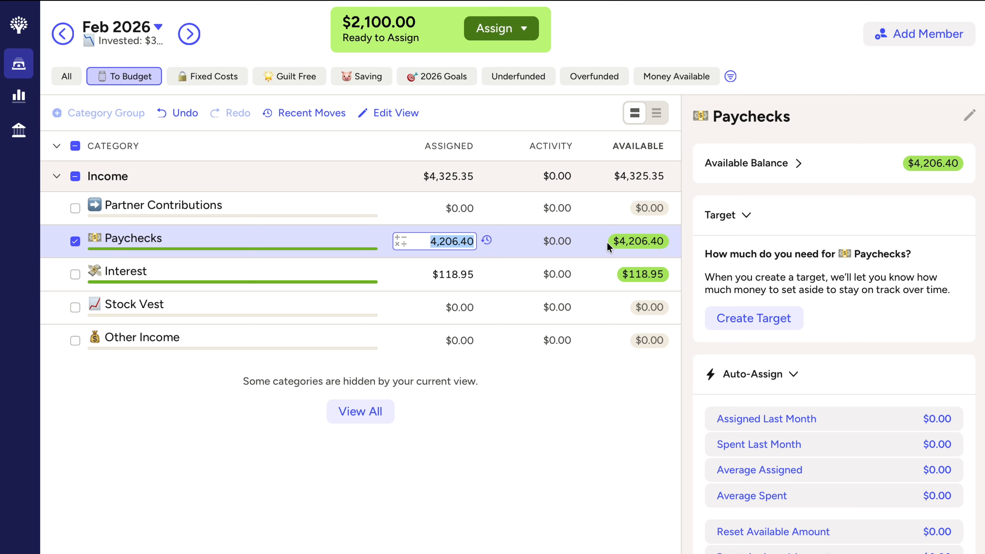
click(631, 249)
click(602, 351)
click(606, 435)
click(720, 405)
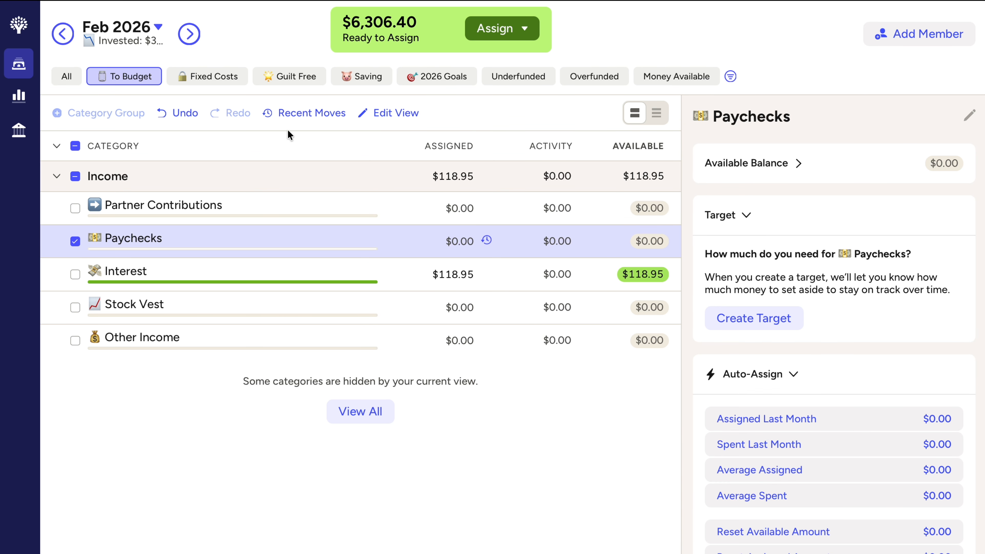
Check the February 2026 month note and move the full available balance of the Interest category to Ready to Assign
click(129, 48)
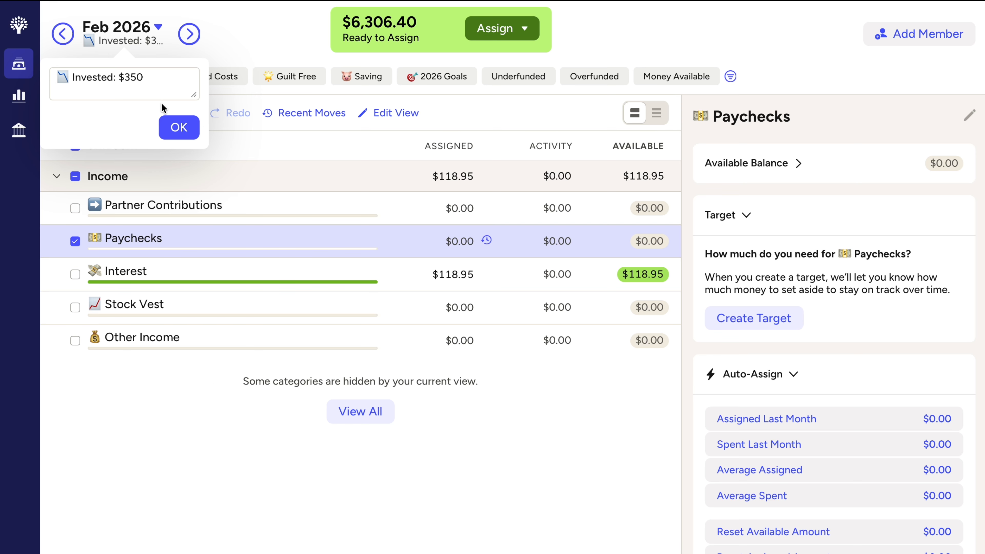
click(177, 126)
click(341, 269)
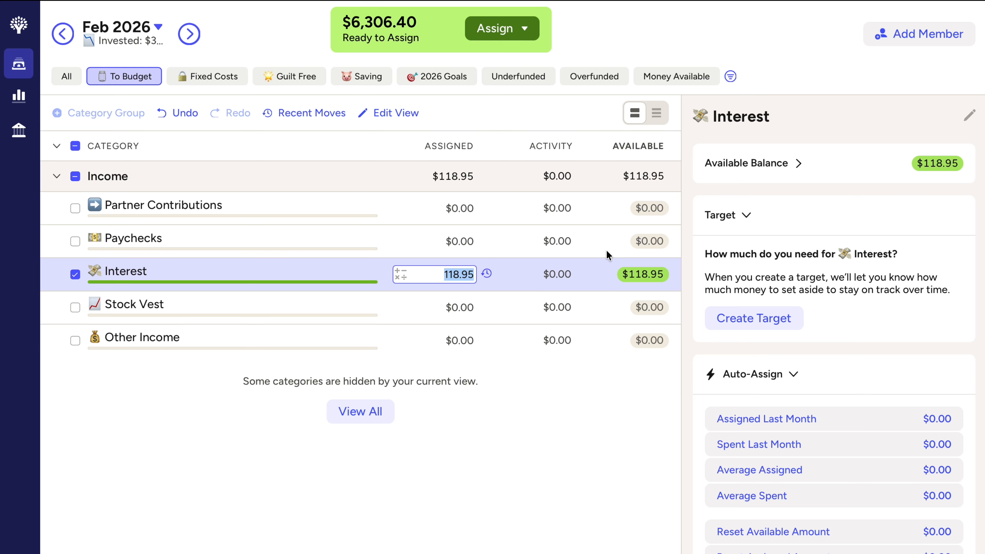
click(640, 274)
key(Return)
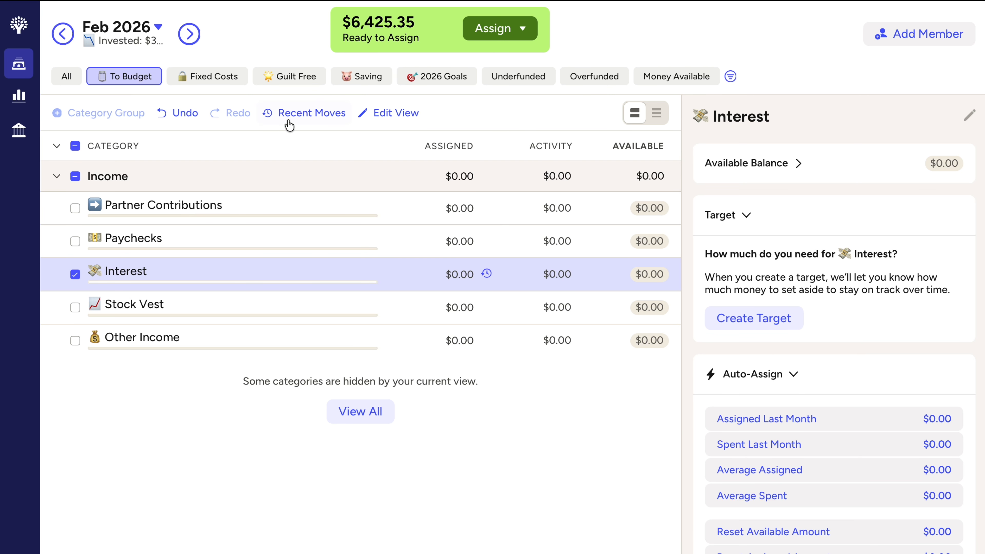
click(344, 142)
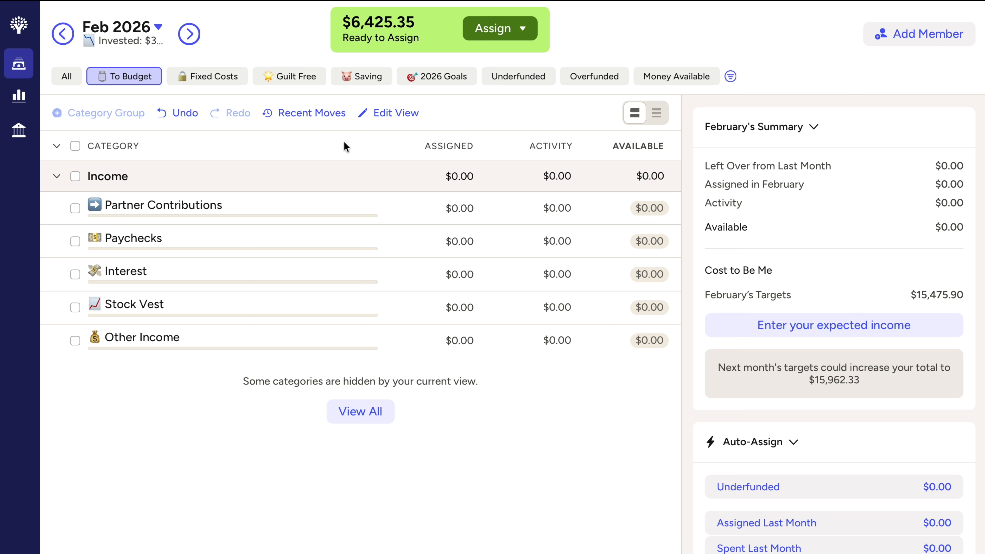
Show the Fixed Costs categories for March 2026 and assign $3,475.00 to Rent
click(208, 76)
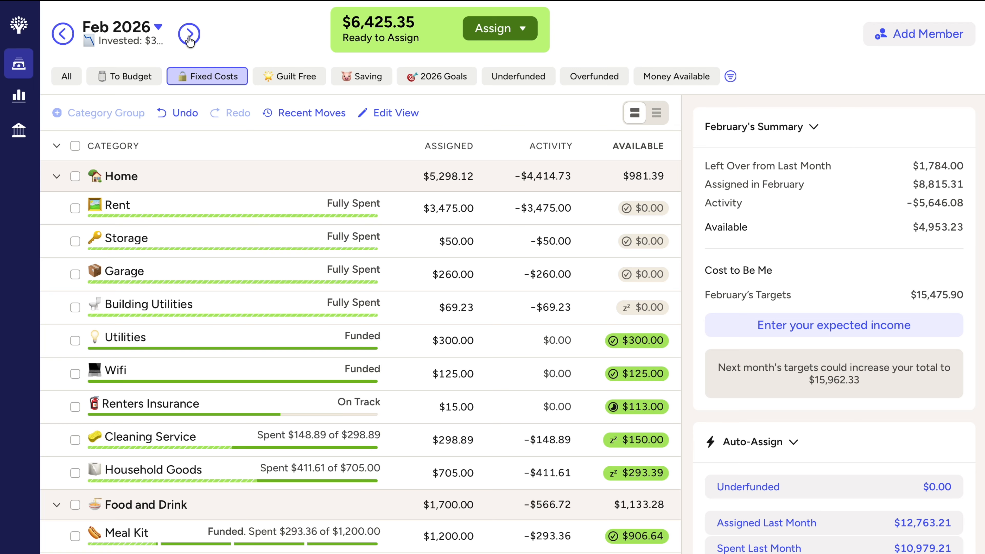
click(188, 37)
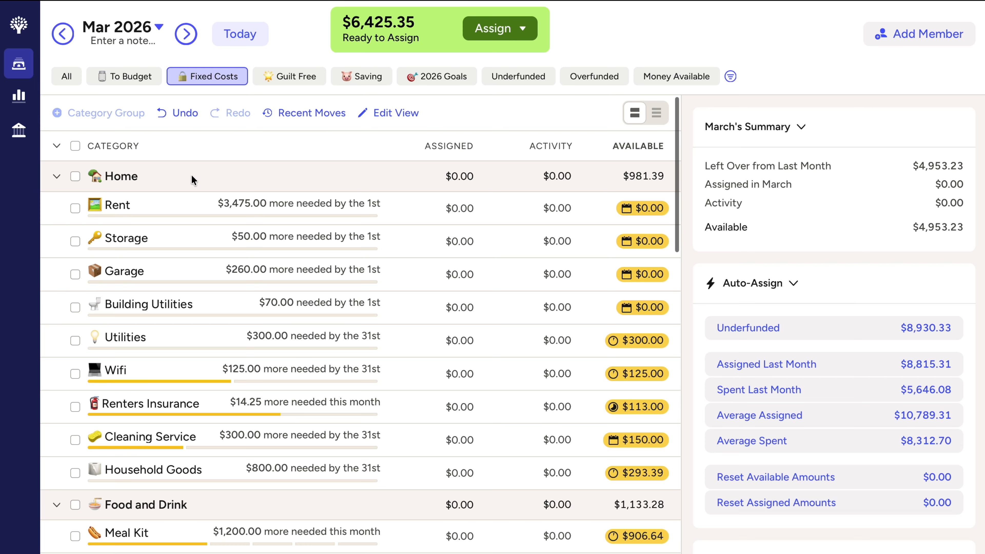
click(149, 209)
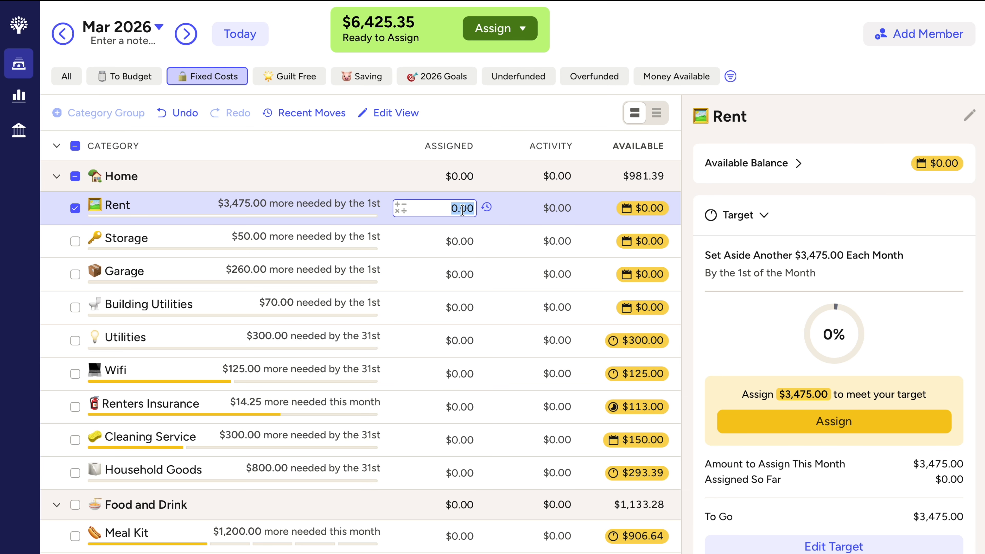
text(3,4)
text(7)
text(5)
key(Return)
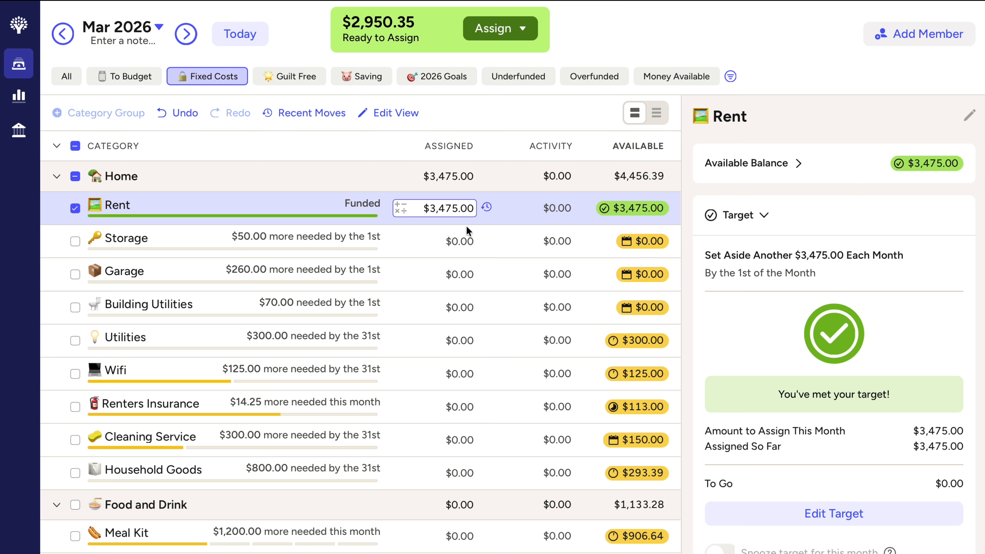
Assign $50.00 to Storage and $260.00 to Garage for March 2026
click(458, 239)
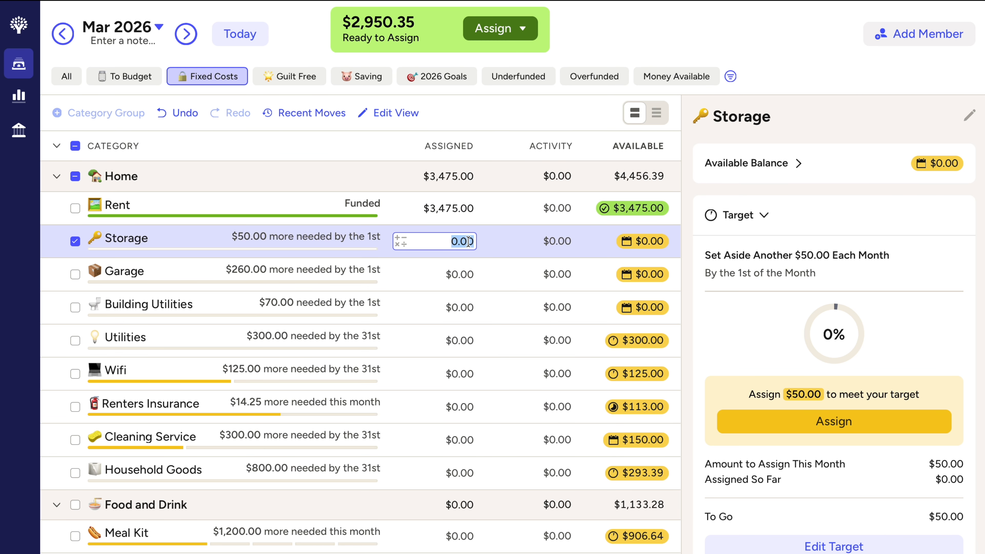
text(50)
key(Return)
click(468, 274)
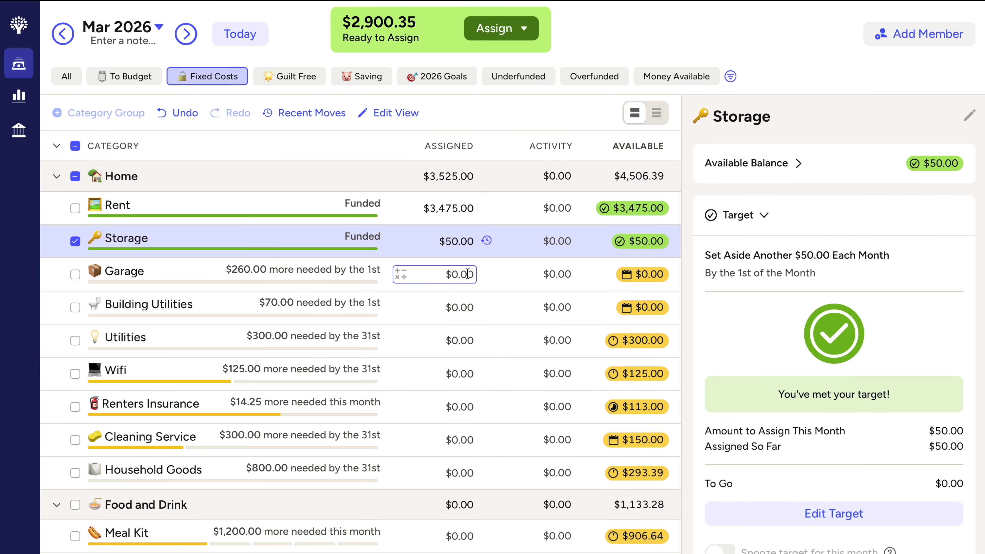
click(468, 274)
text(25)
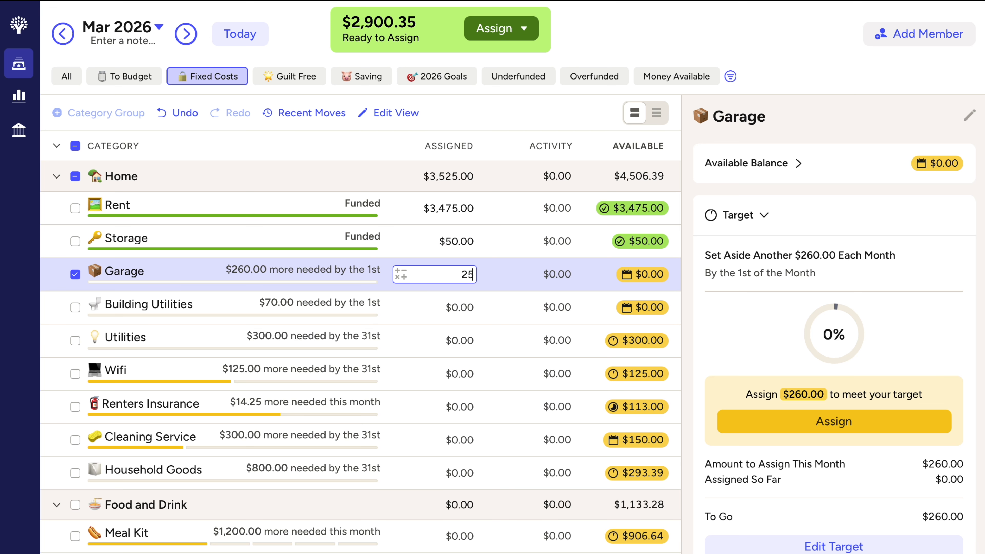
key(BackSpace)
text(60)
key(Return)
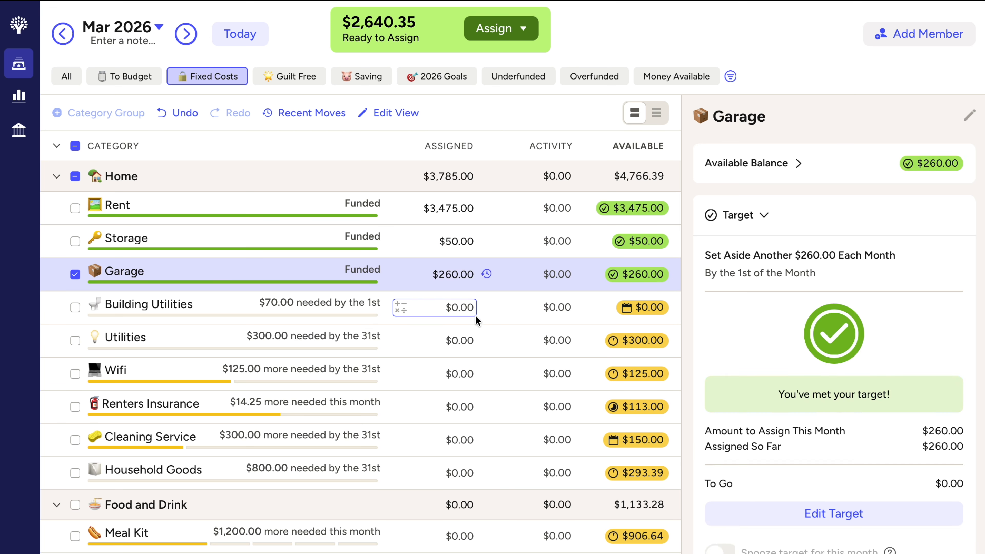
Assign $70.00 to Building Utilities and $300.00 to Utilities in the Home group
click(473, 307)
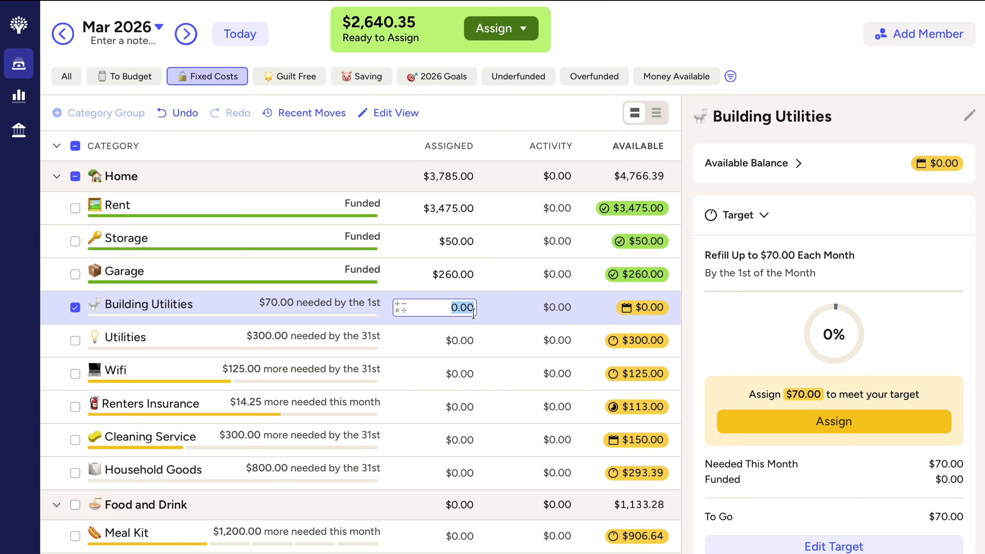
key(BackSpace)
text(70)
key(Return)
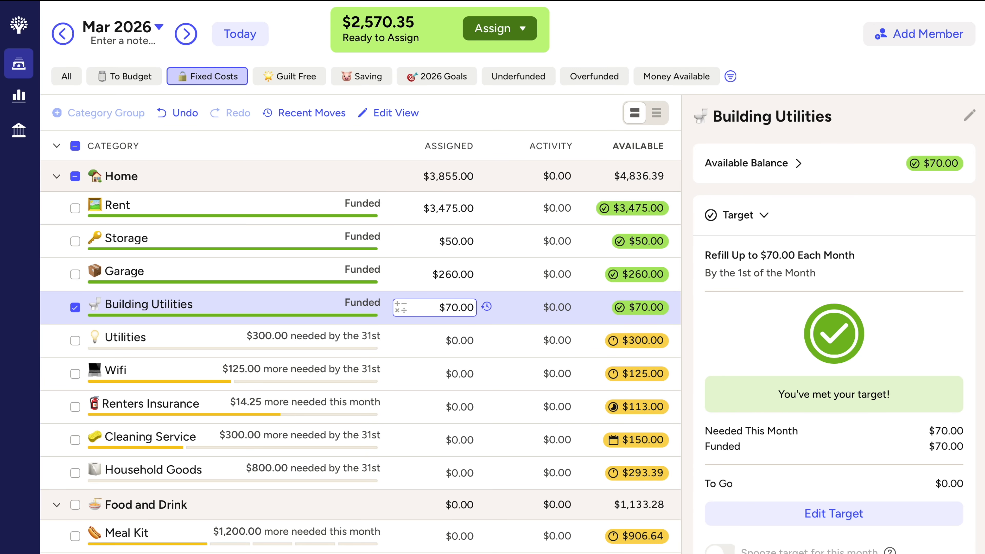
scroll(465, 329, down, 1)
click(465, 325)
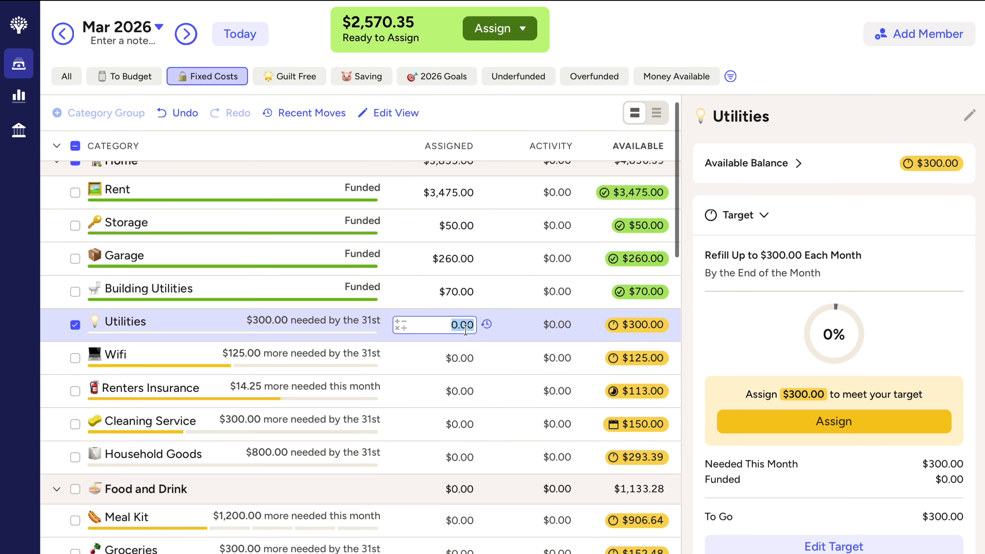
key(BackSpace)
text(300)
key(Return)
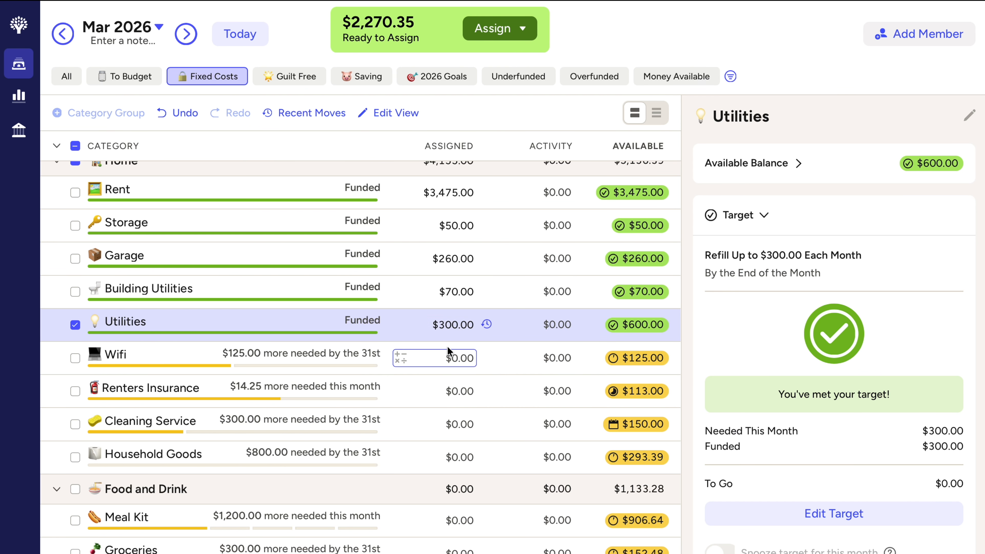
Assign $125.00 to the Wifi category for March 2026
click(467, 356)
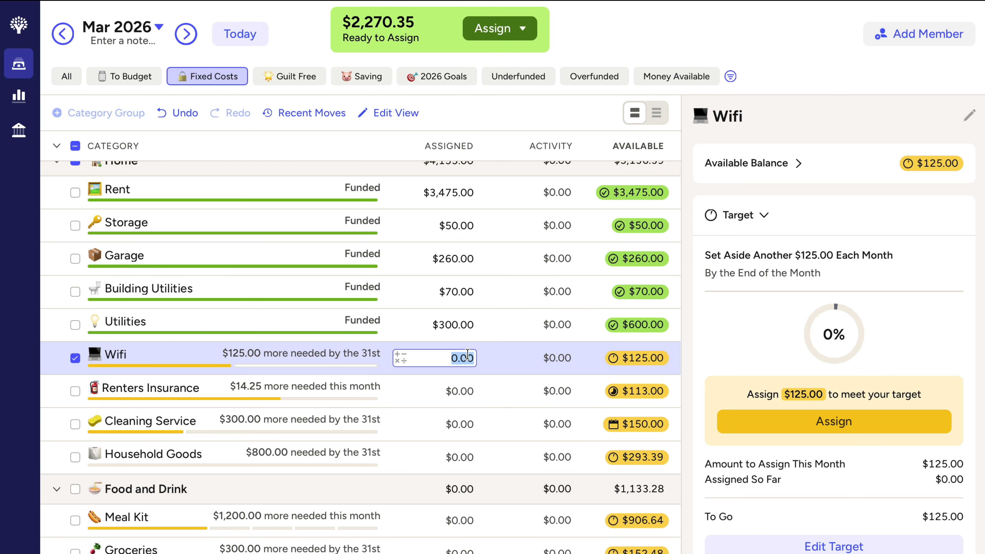
key(BackSpace)
text(125)
key(Return)
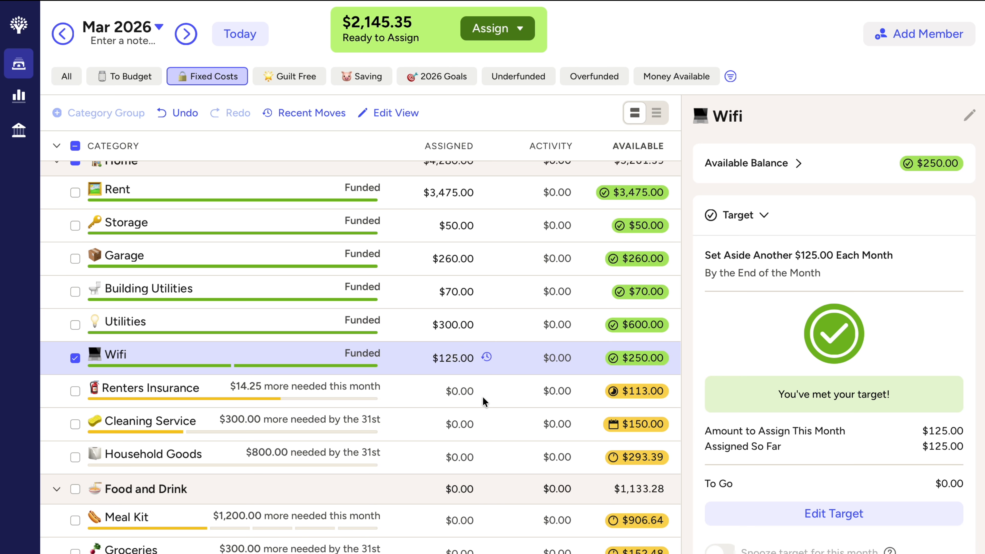
Review the yearly target for Renters Insurance and assign $15.00 to the category
click(465, 391)
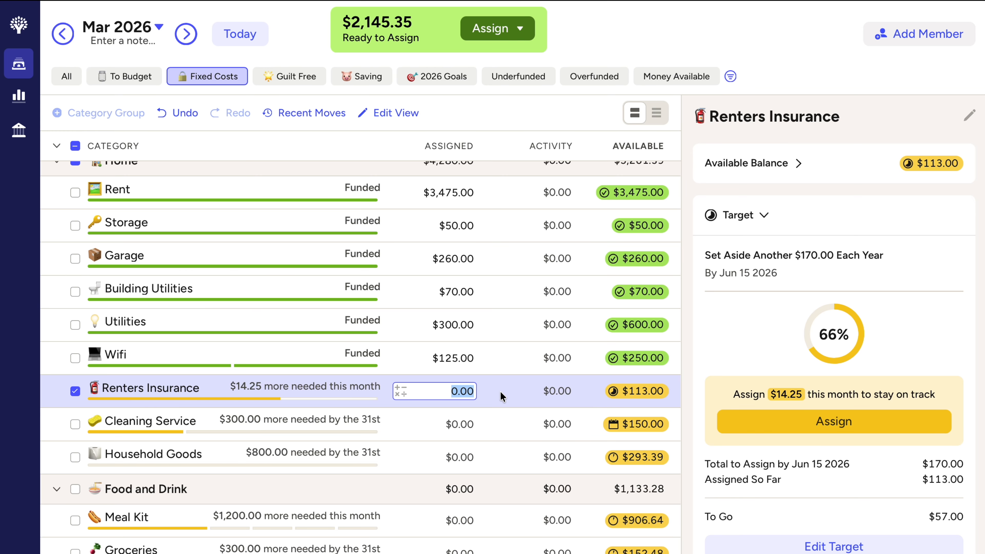
drag(883, 255, 707, 250)
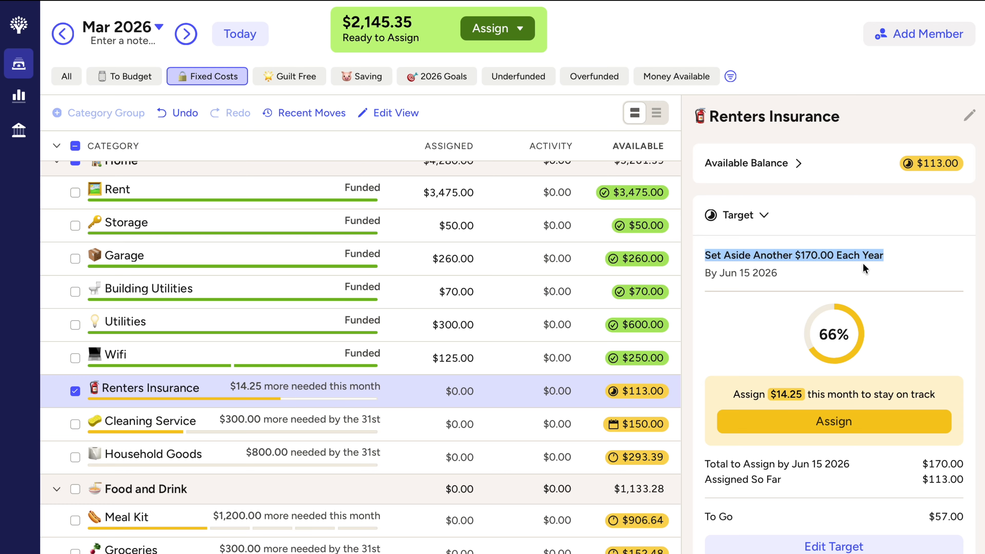
click(449, 391)
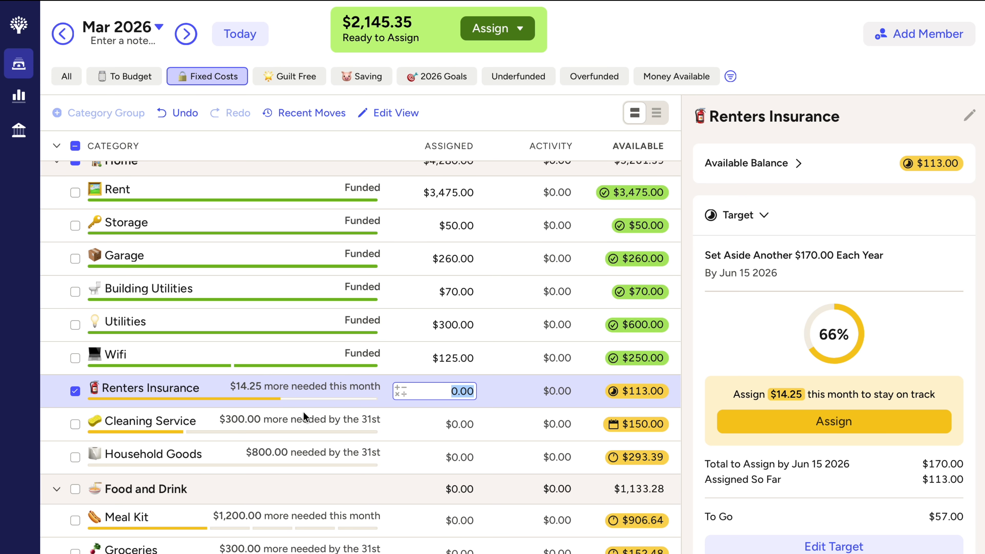
text(15)
key(Return)
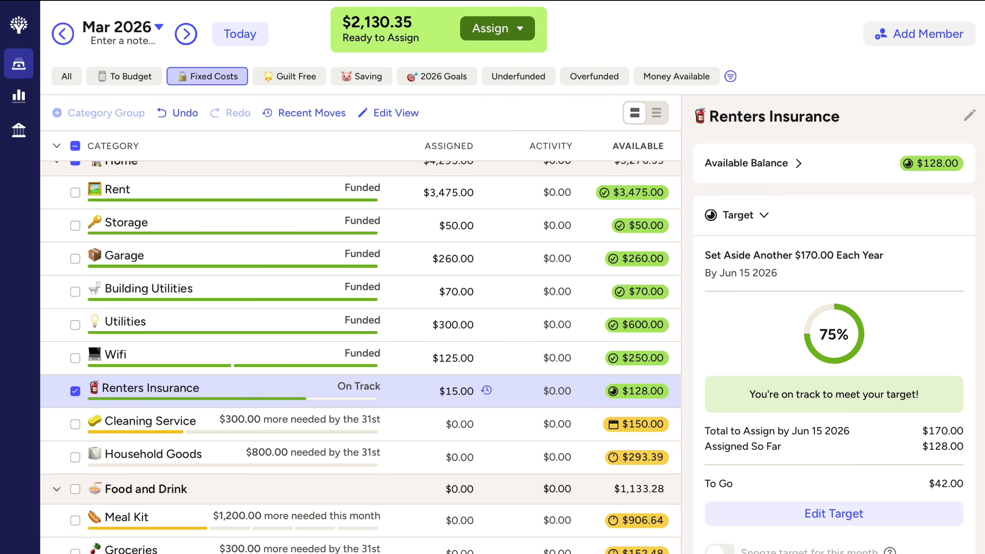
click(75, 391)
Assign $300.00 to Cleaning Service and $800.00 to Household Goods in the Home group
scroll(354, 426, down, 3)
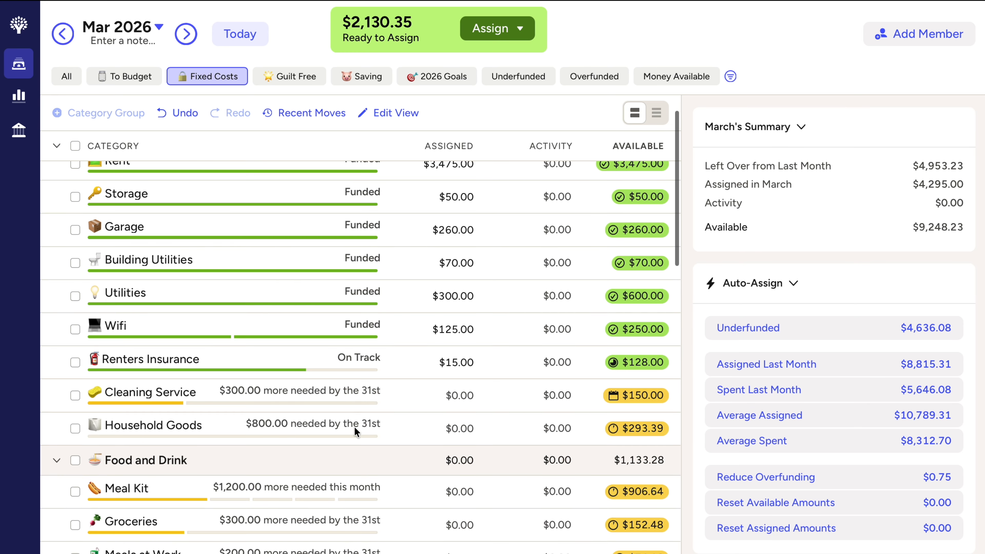
scroll(354, 426, down, 2)
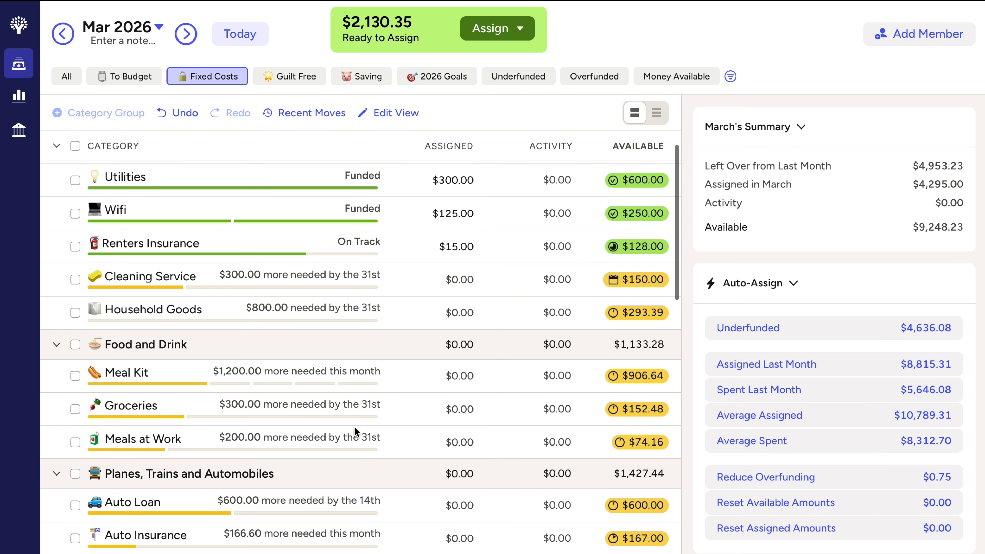
click(467, 268)
text(300)
key(Return)
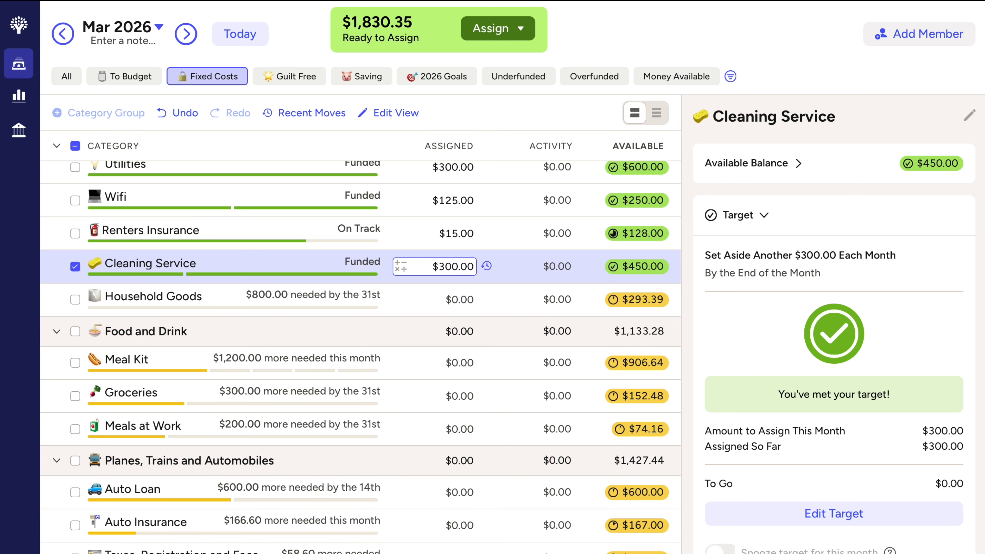
click(461, 299)
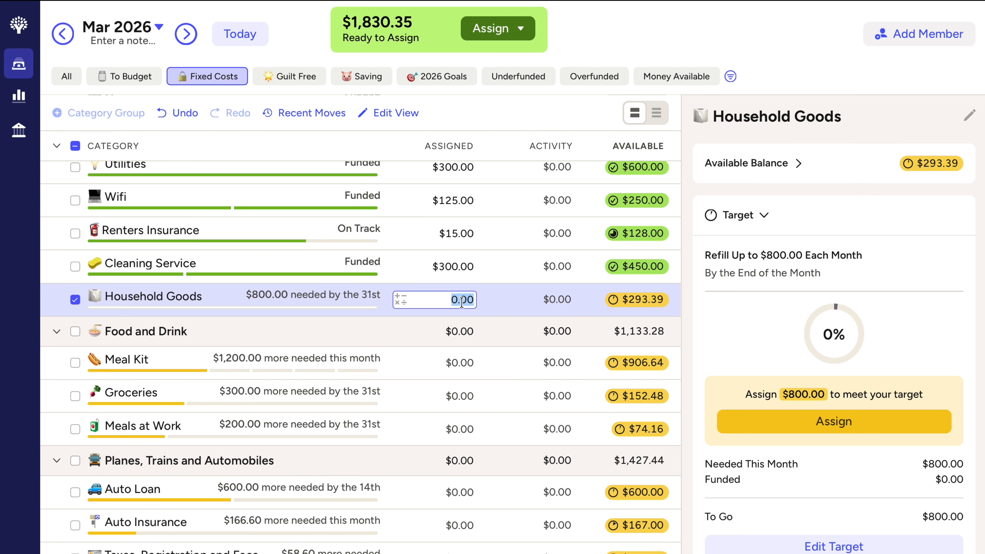
text(800)
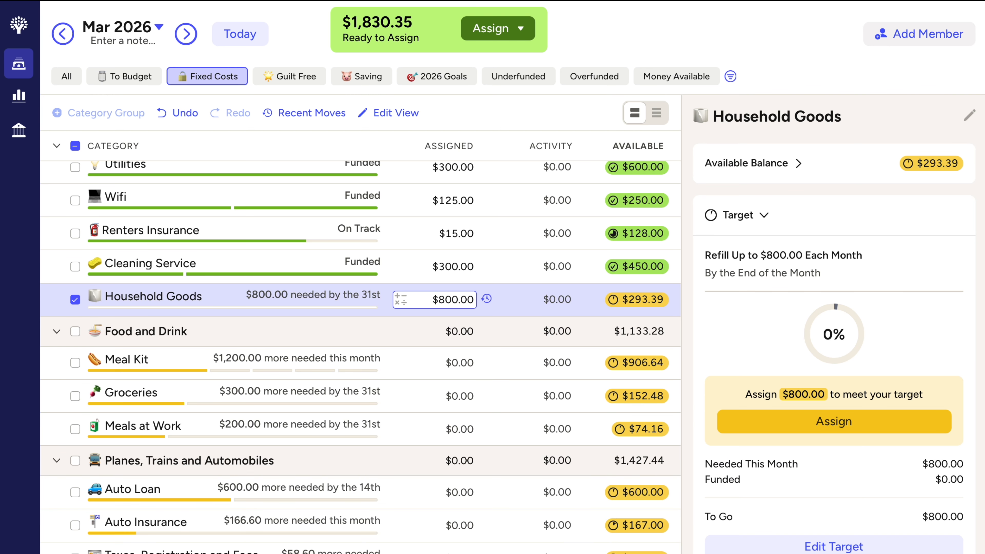
key(Return)
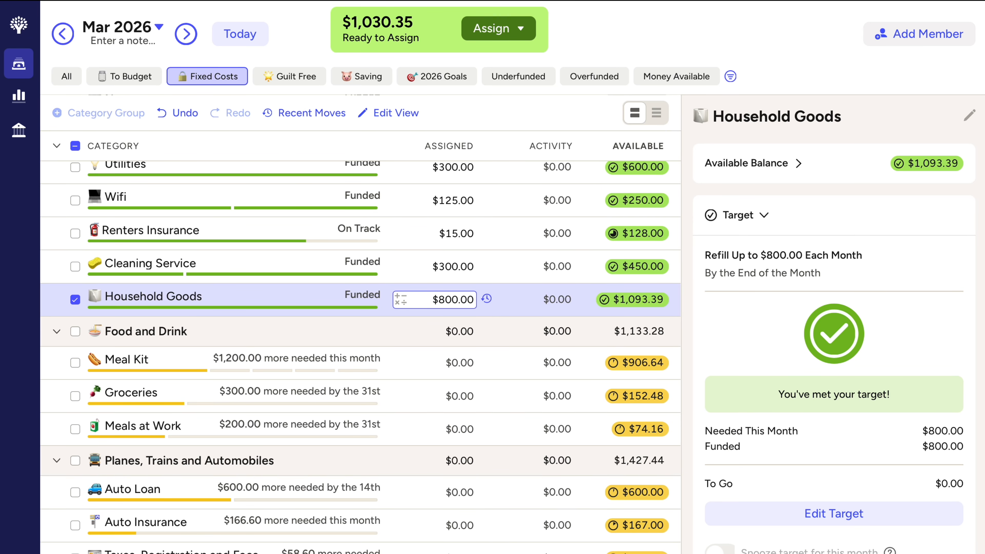
click(74, 300)
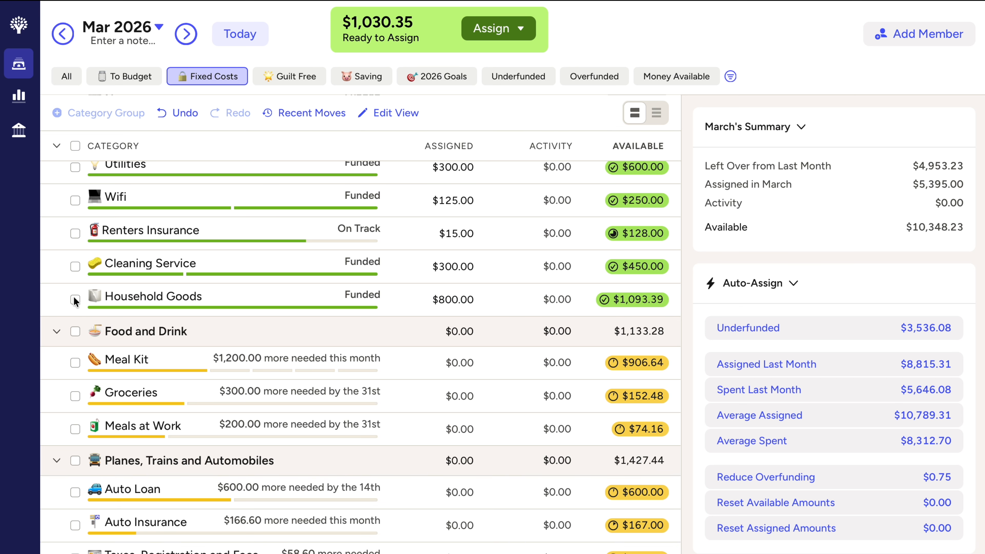
Examine the targets of the Meal Kit and Groceries categories in the Food and Drink group
scroll(75, 301, down, 5)
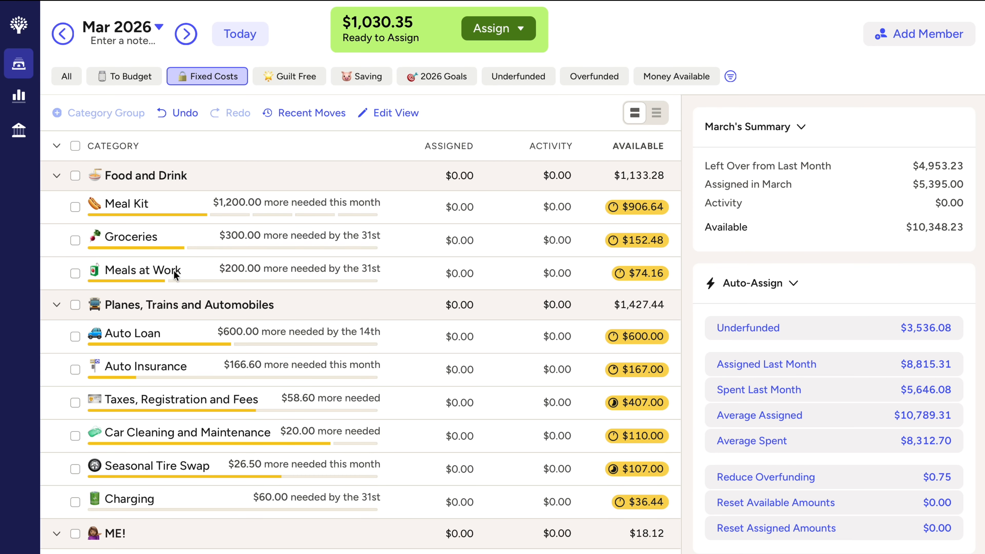
click(174, 198)
scroll(804, 269, down, 2)
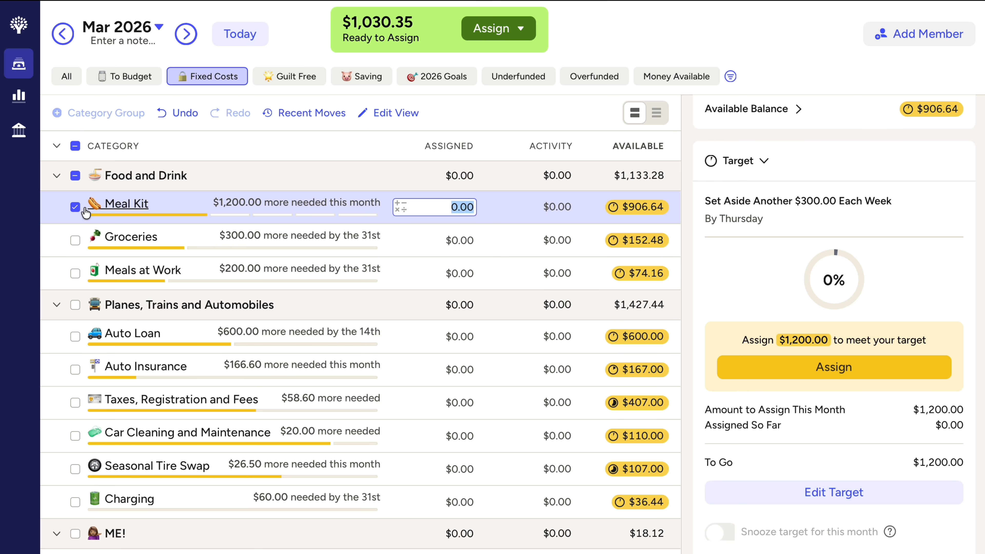
click(100, 237)
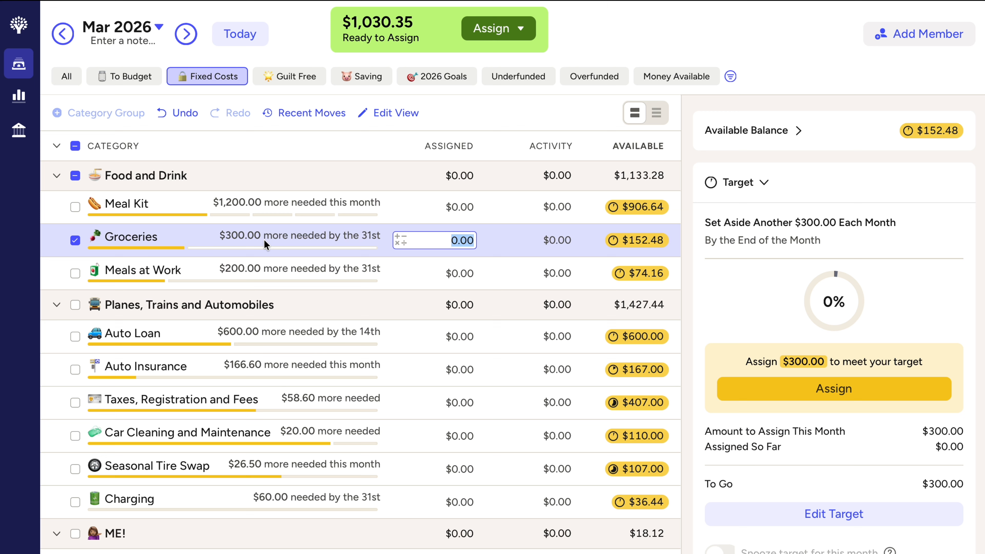
Assign $300.00 to Groceries and $200.00 to Meals at Work in the Food and Drink group
text(300)
key(Return)
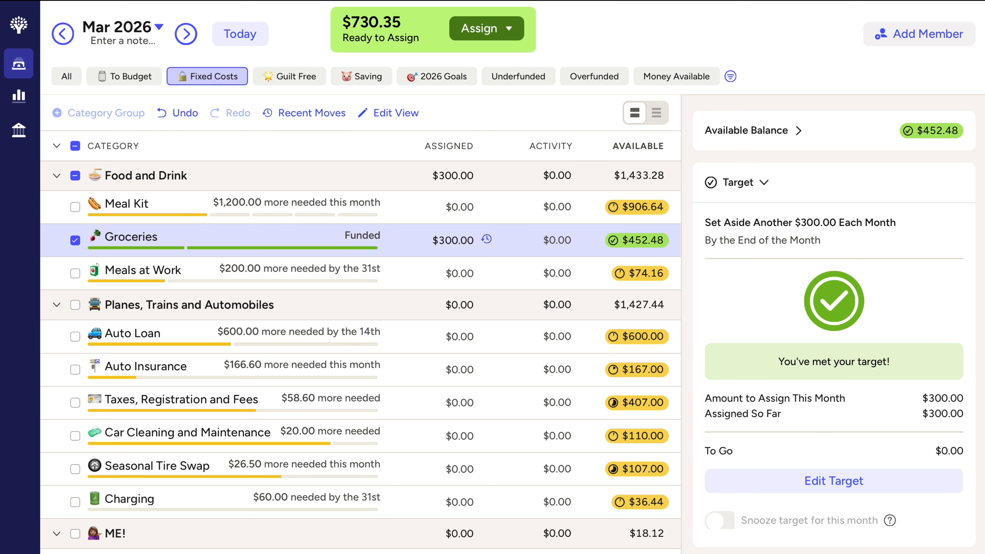
click(461, 275)
text(200)
key(Return)
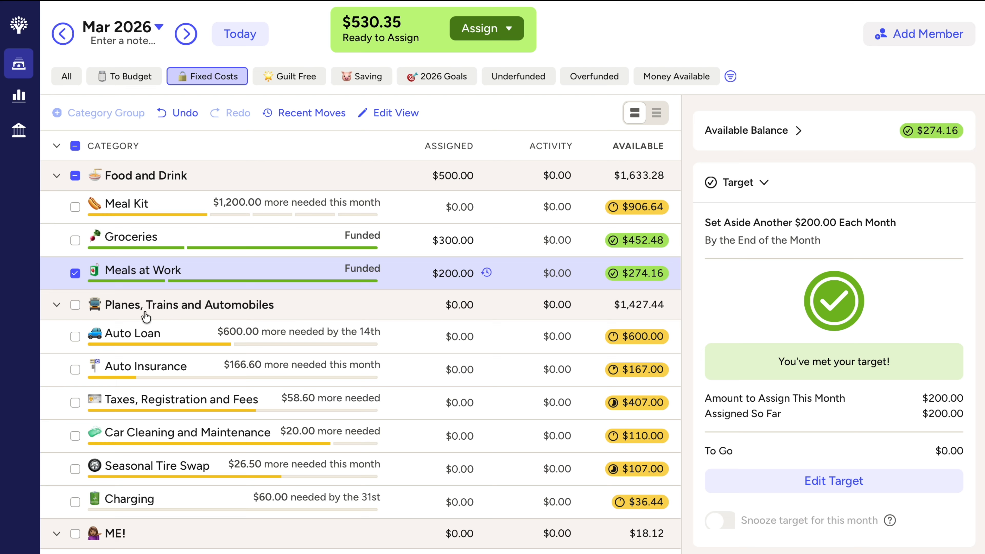
click(74, 274)
Review the Auto Loan and Auto Insurance targets, and assign $167.00 to Auto Insurance
scroll(132, 322, down, 2)
scroll(128, 313, down, 3)
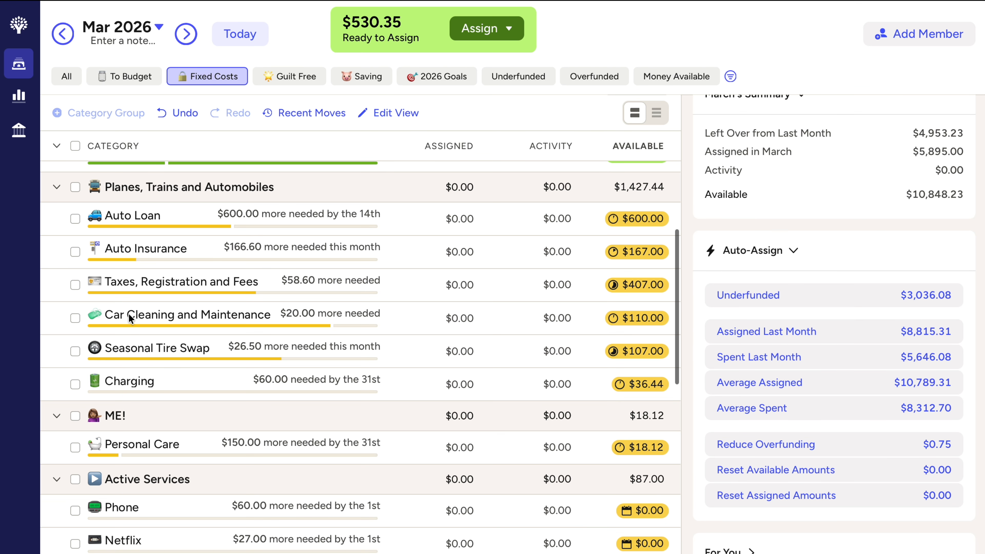
scroll(128, 314, down, 1)
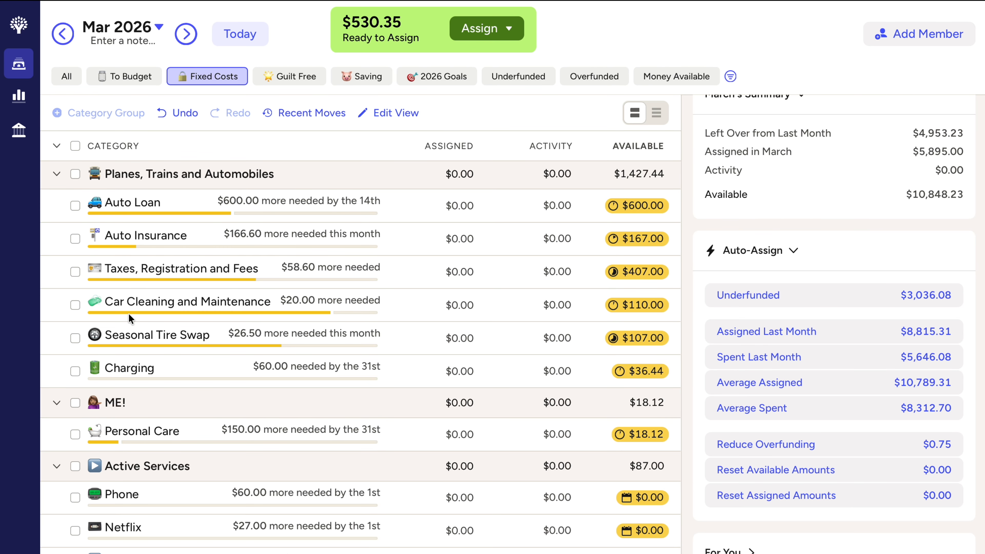
click(77, 205)
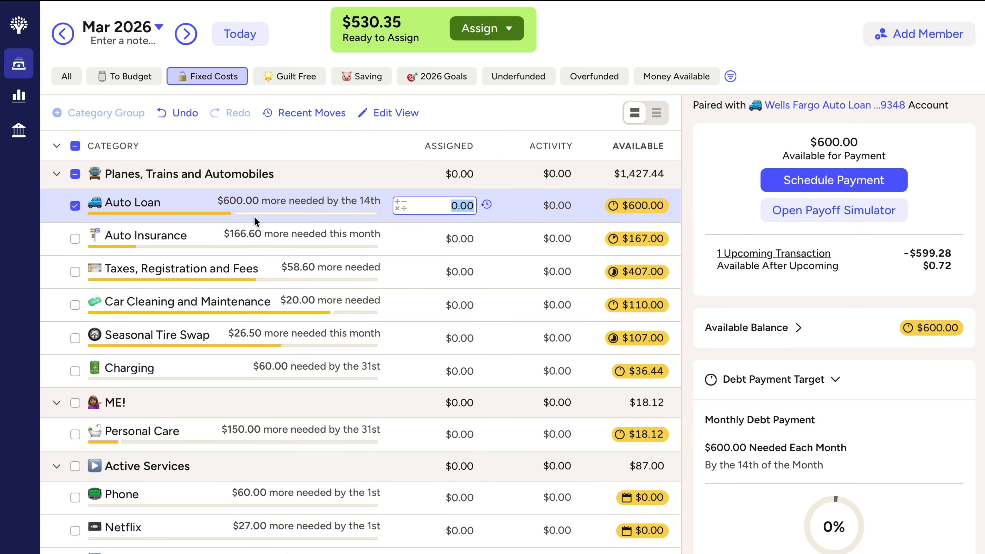
click(195, 237)
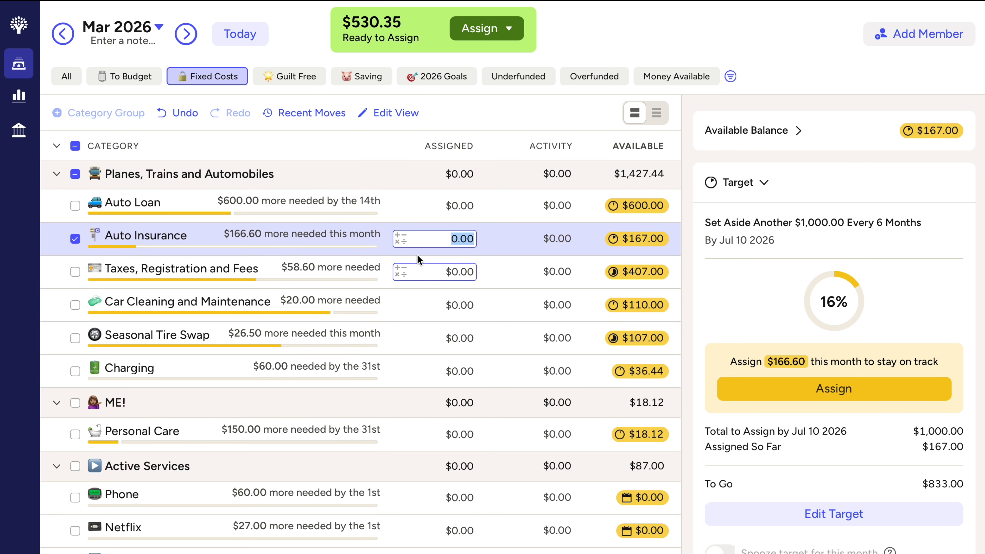
drag(915, 222, 701, 220)
click(915, 224)
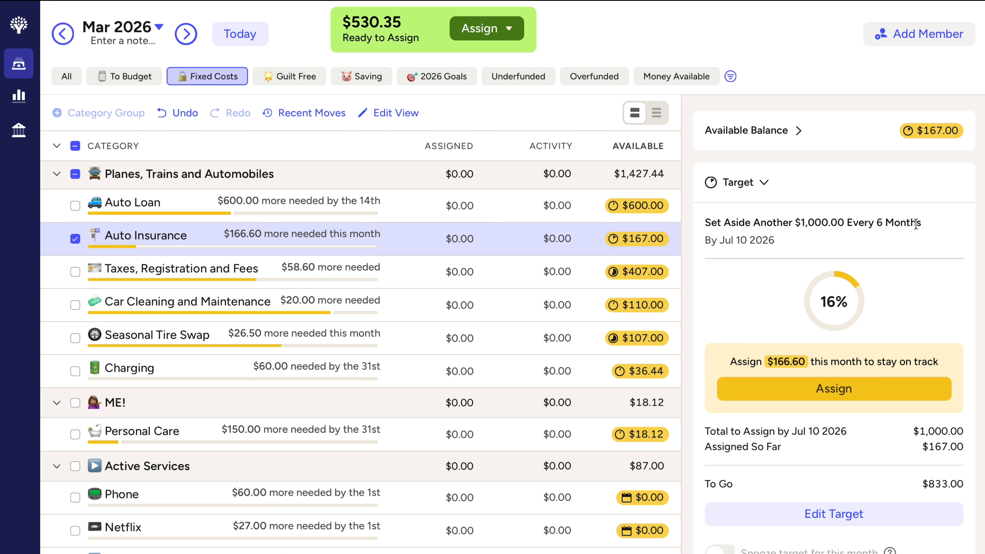
click(454, 238)
text(1)
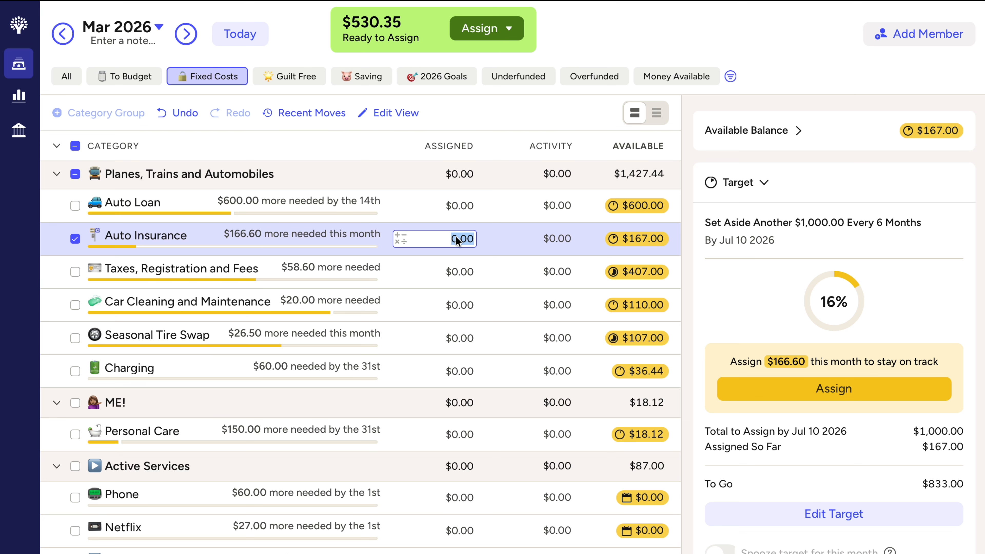
text(67)
key(Return)
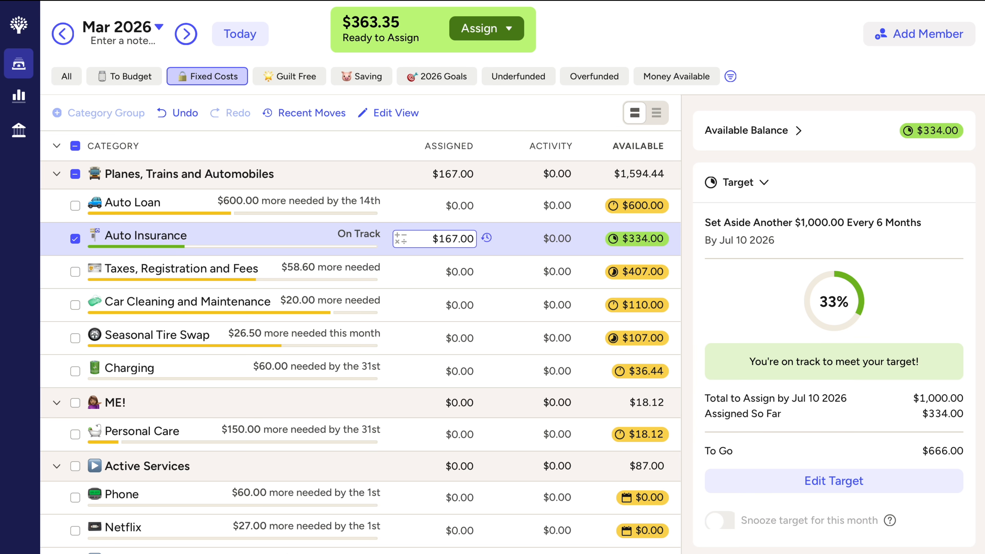
click(75, 238)
Review the yearly target for Taxes, Registration and Fees and assign $59.00 to the category
click(164, 267)
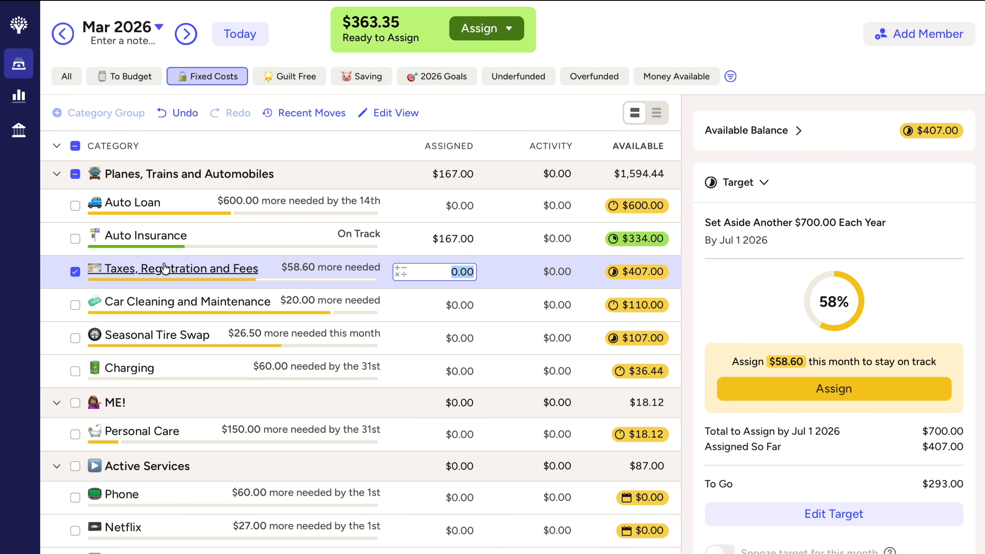
drag(892, 223, 703, 224)
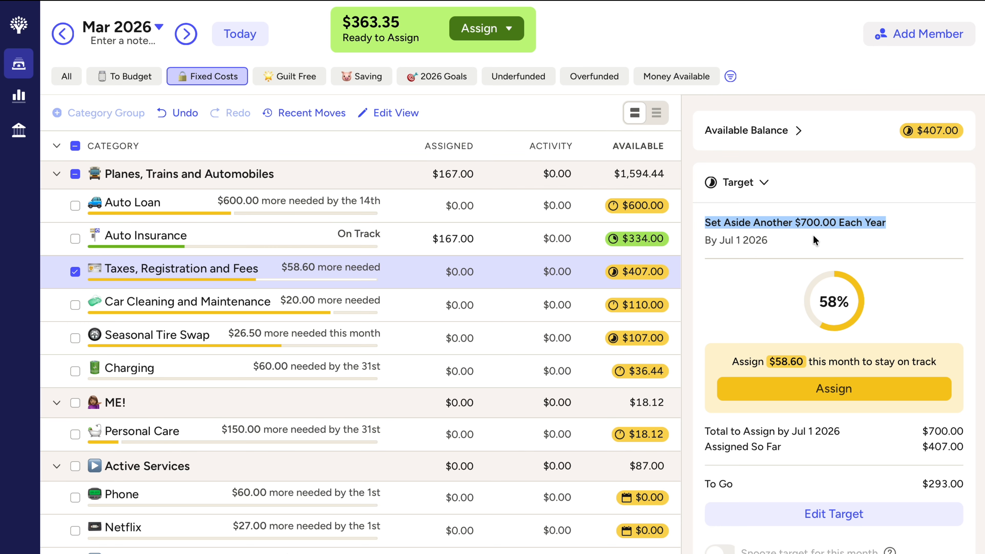
click(461, 271)
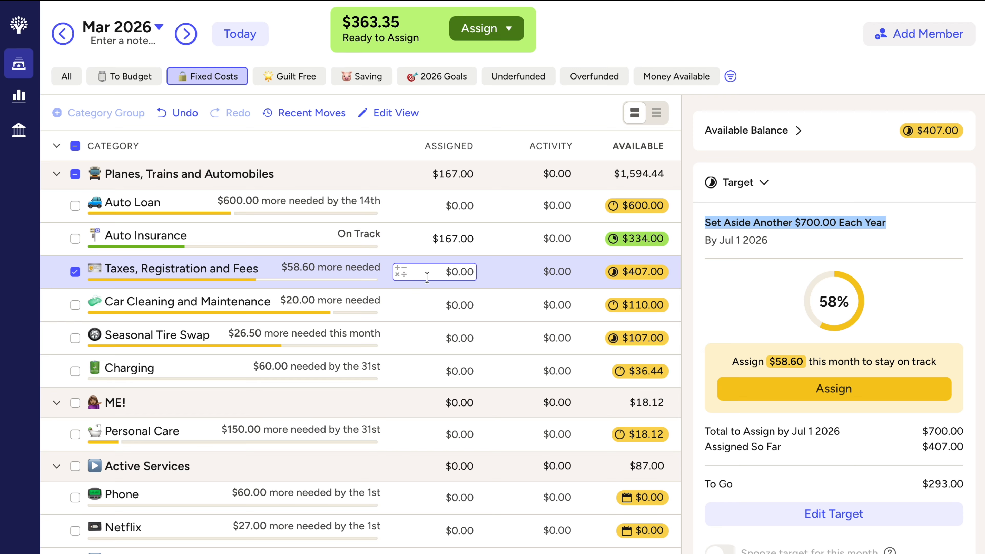
click(464, 275)
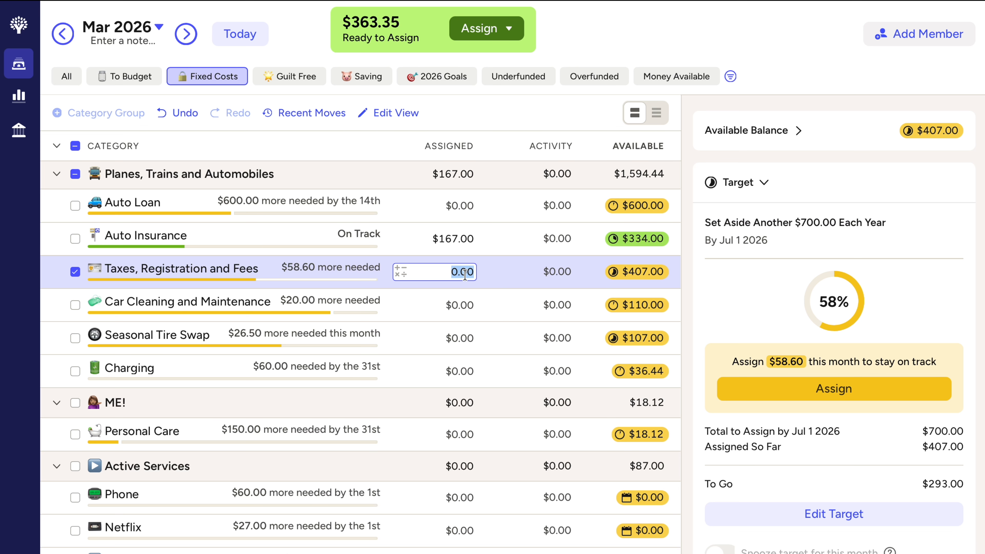
text(59)
key(Return)
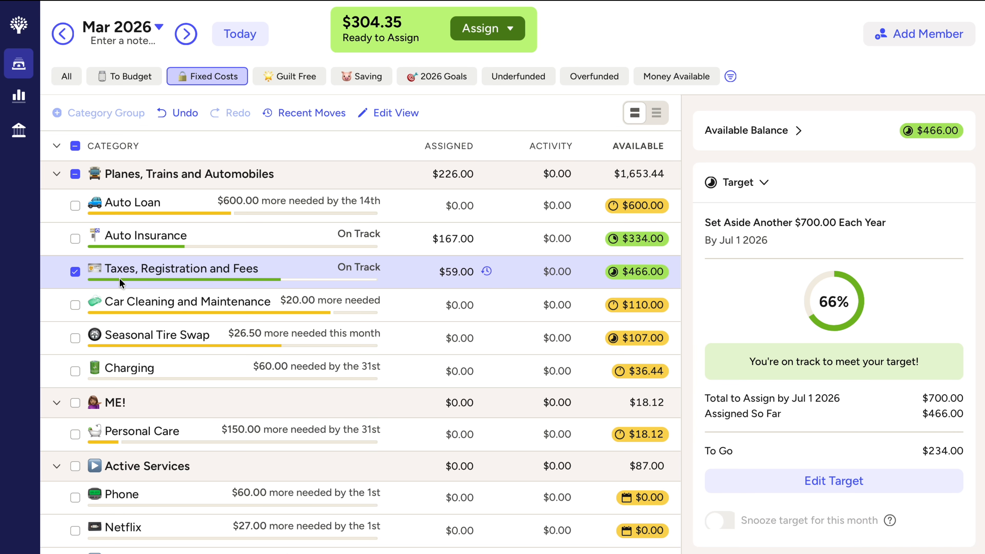
click(75, 272)
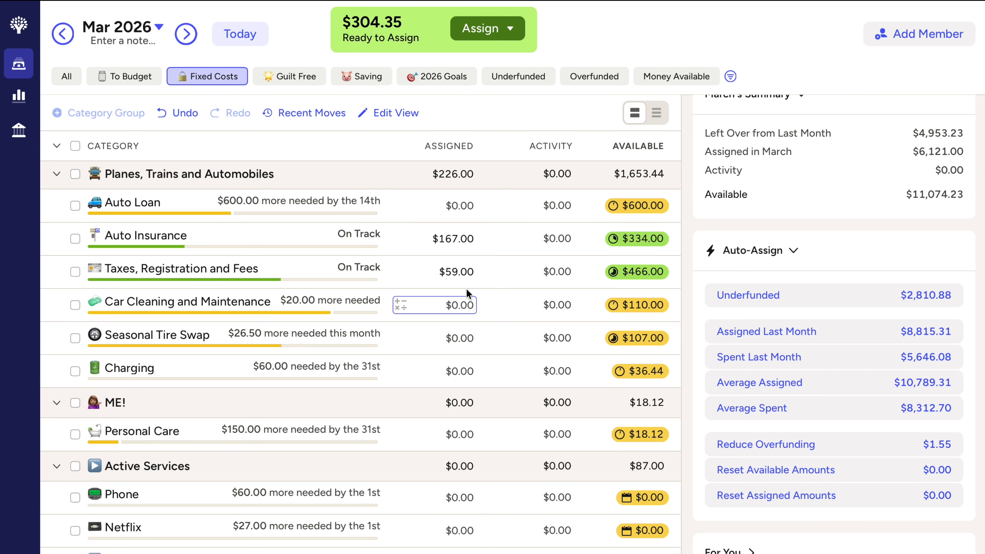
Assign $20.00 to Car Cleaning and Maintenance in the Planes, Trains and Automobiles group
click(461, 304)
text(20)
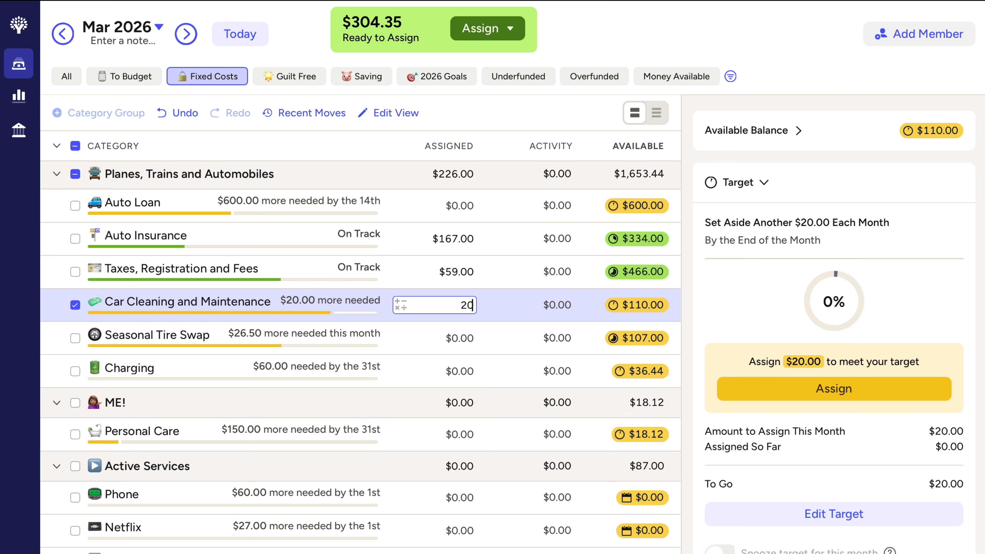
key(Return)
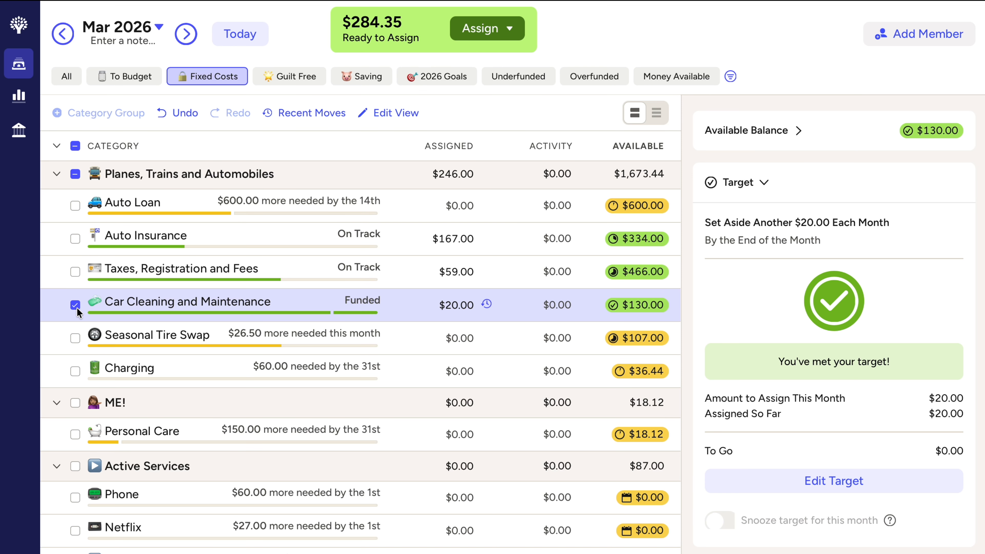
Review the six-month target for Seasonal Tire Swap and assign $27.00 to the category
scroll(77, 307, down, 2)
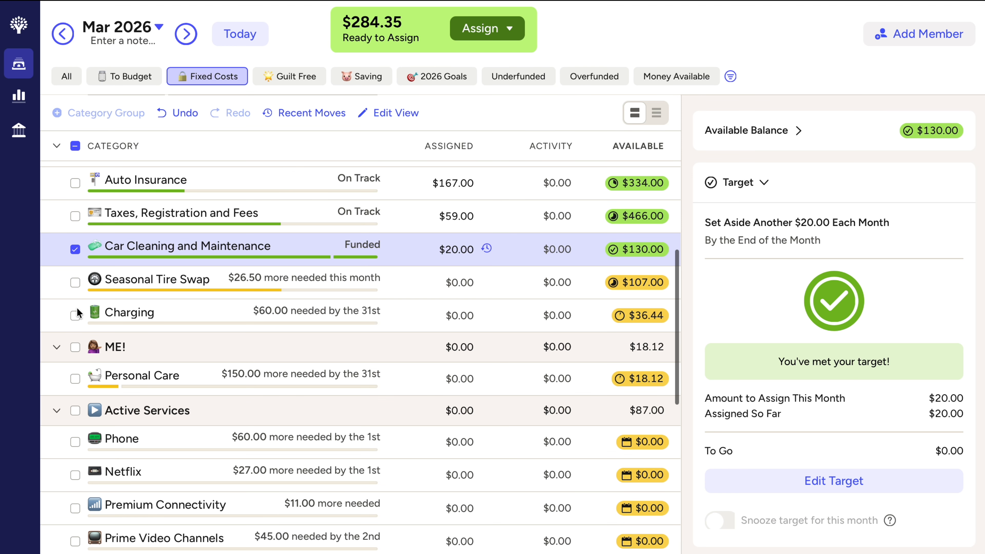
click(76, 281)
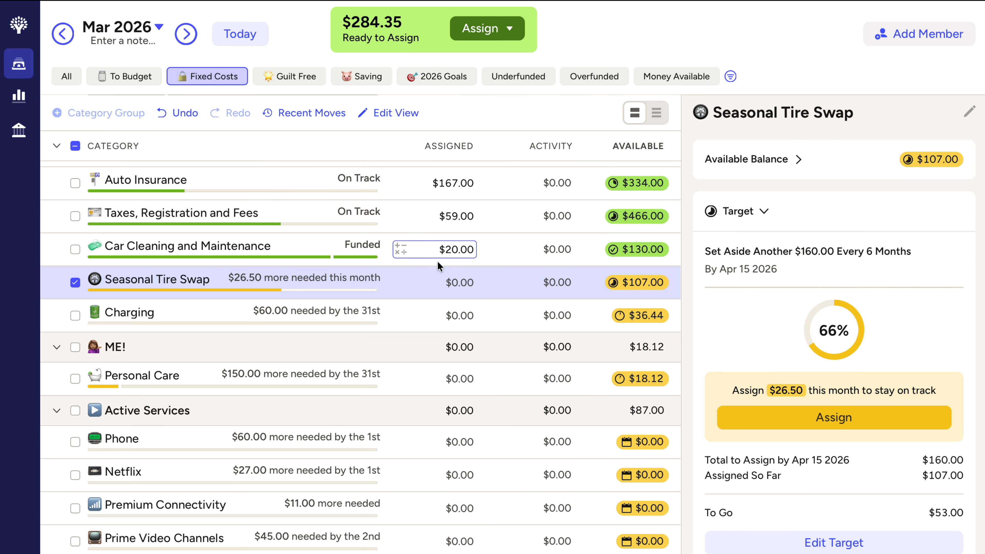
click(462, 277)
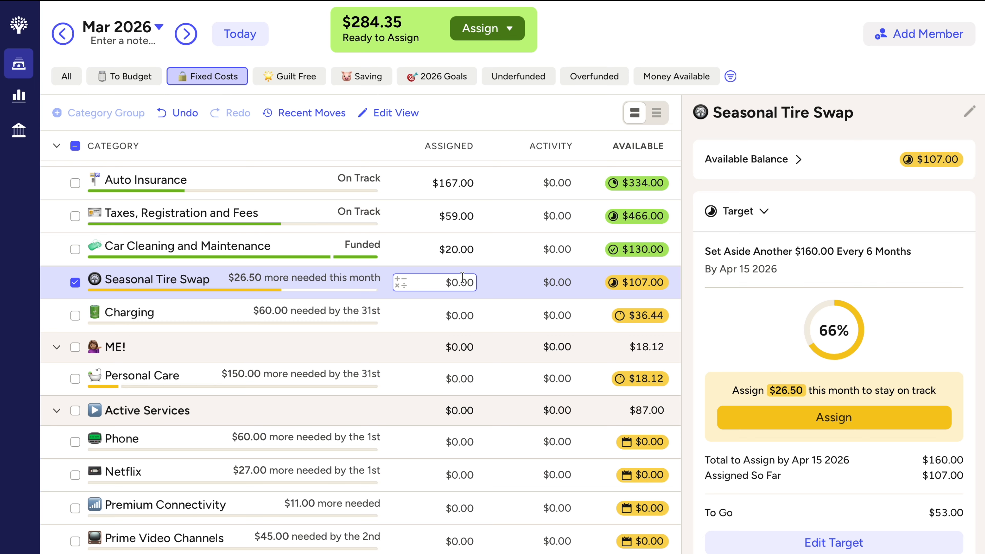
click(839, 253)
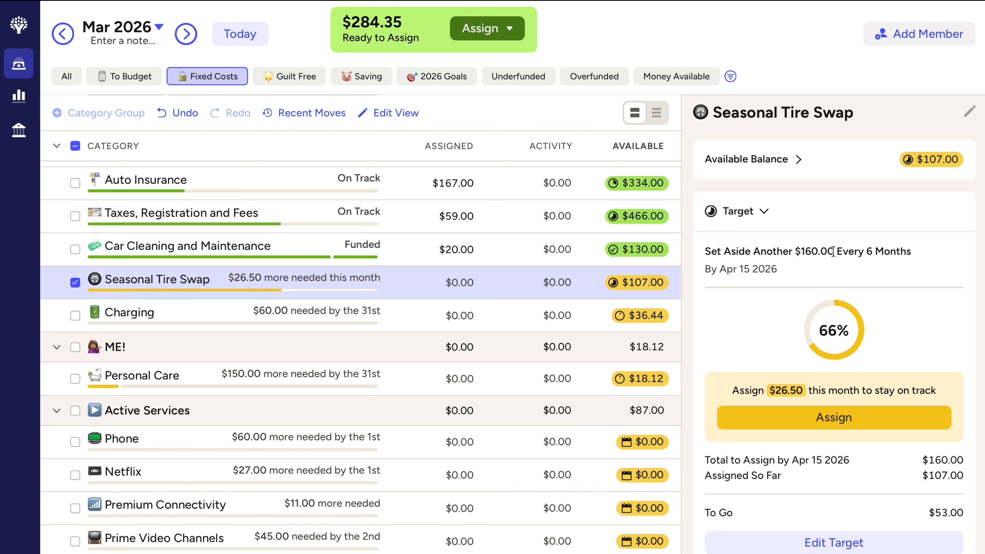
click(460, 283)
key(BackSpace)
text(27)
key(Return)
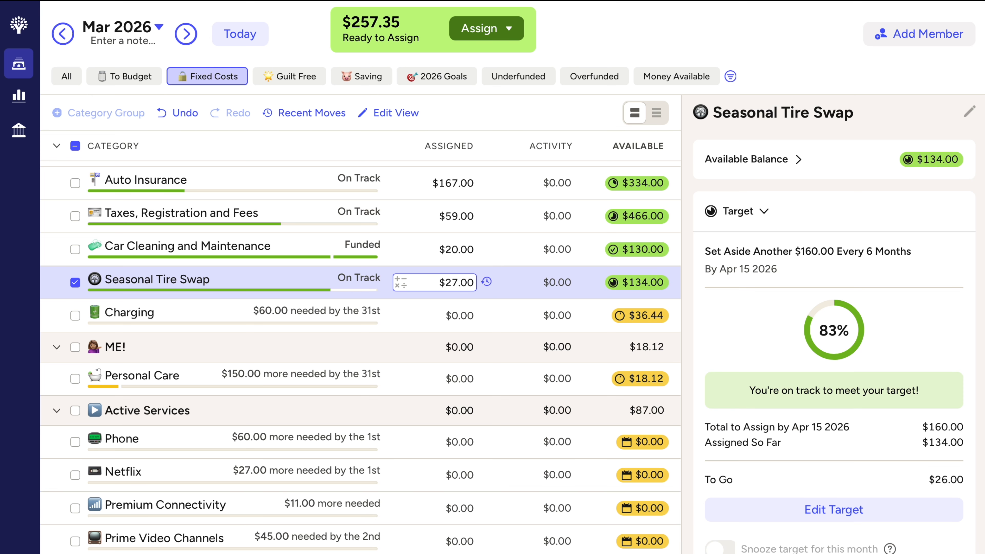
click(75, 283)
Assign $60.00 to the Charging category for March 2026
scroll(379, 302, down, 2)
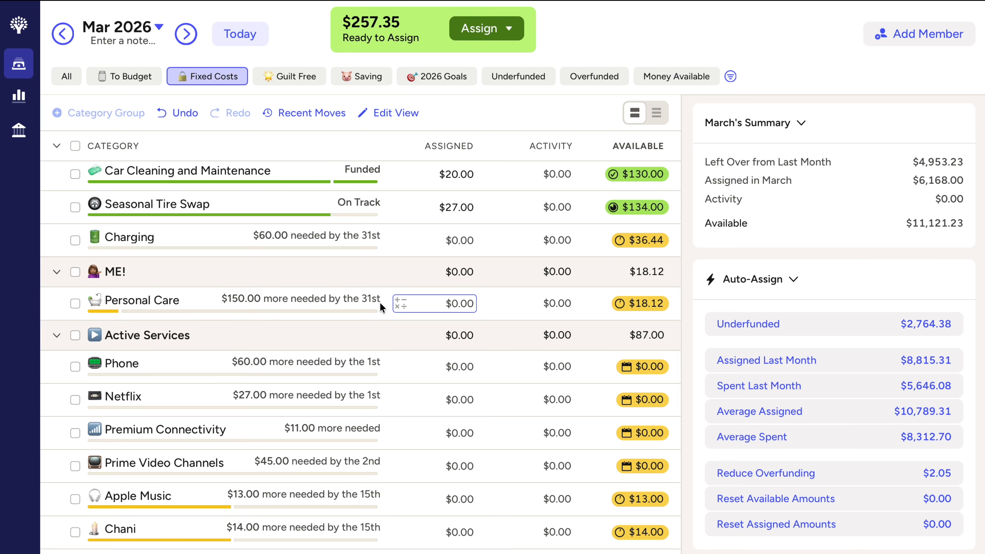
scroll(425, 243, down, 1)
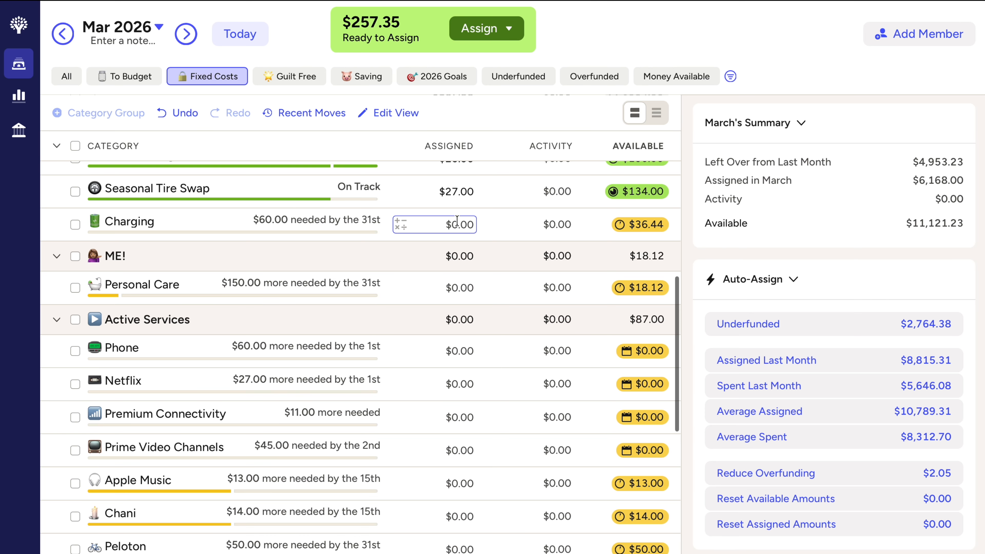
click(455, 220)
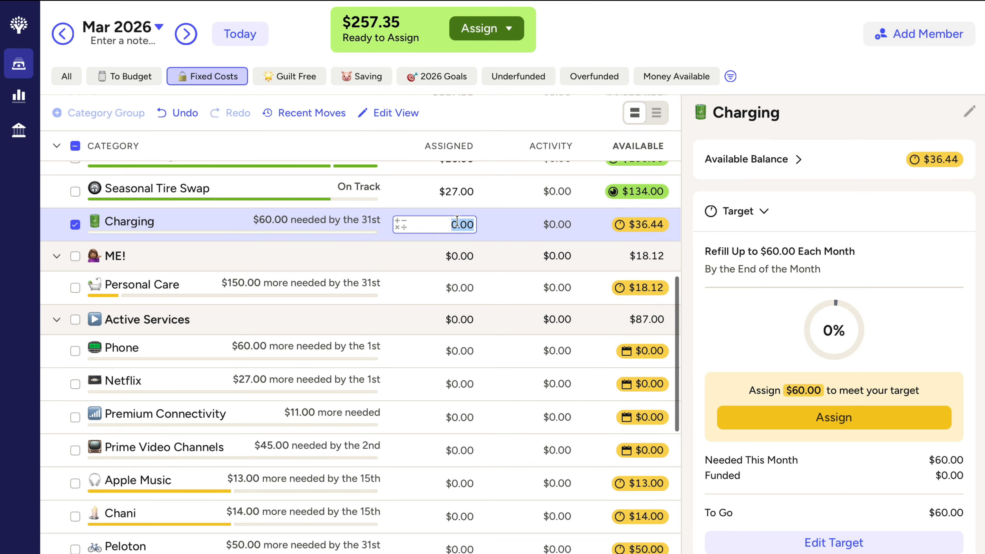
text(60)
key(Return)
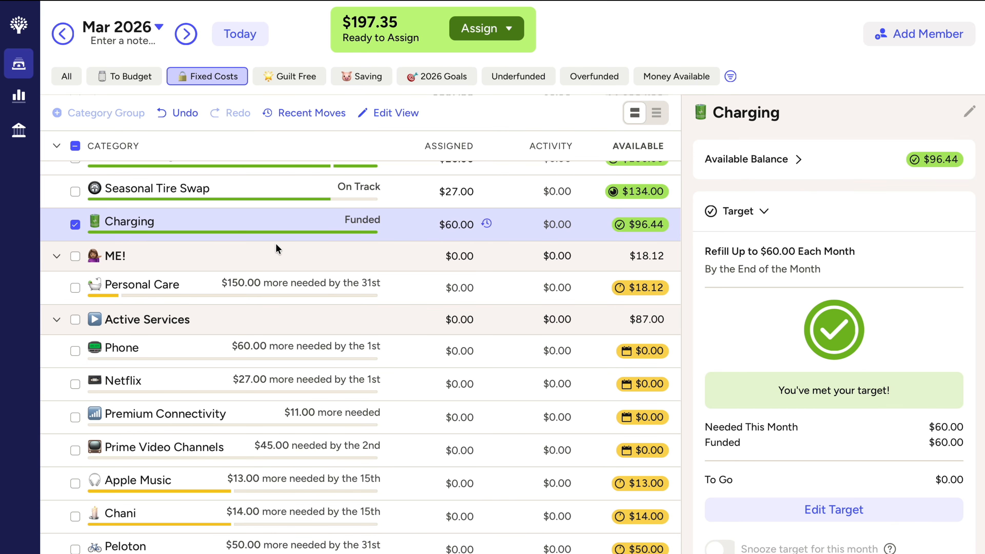
click(75, 225)
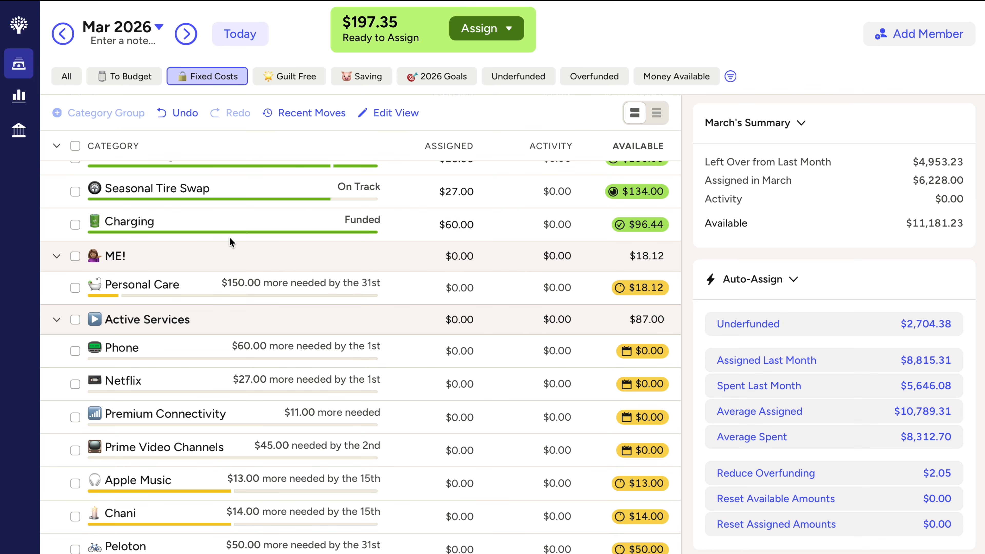
Assign $150.00 to Personal Care in the ME! group
scroll(229, 236, down, 2)
click(460, 210)
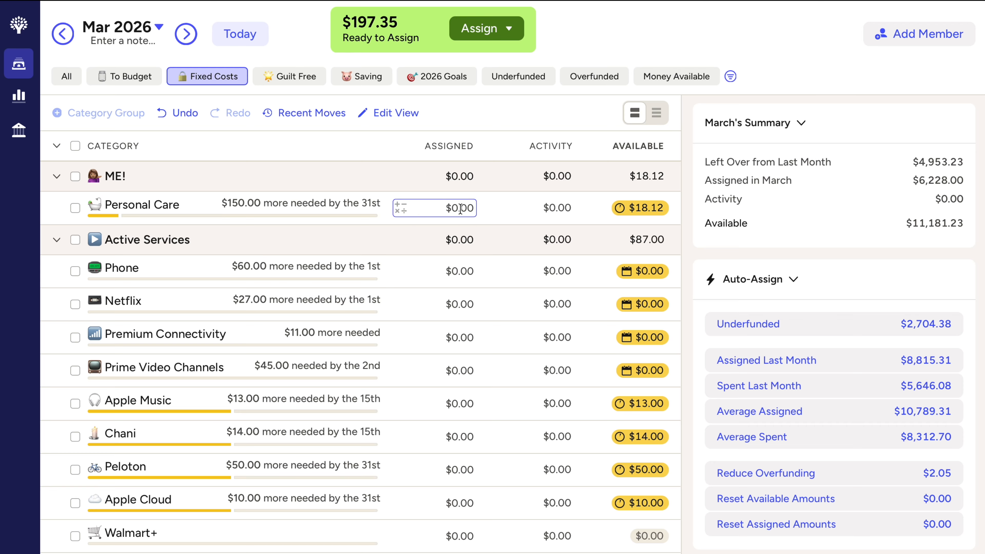
click(460, 210)
text(150)
key(Return)
click(75, 208)
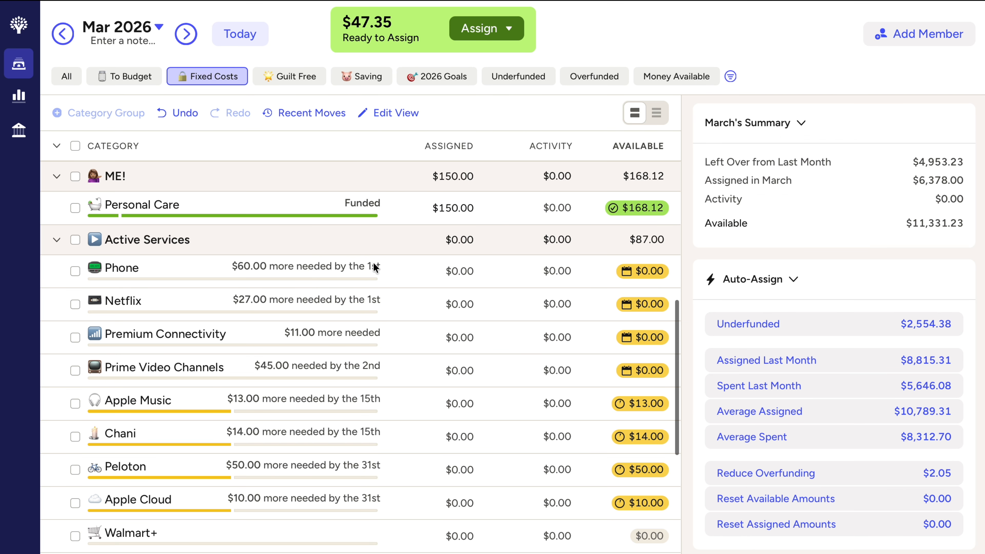
Look over the Active Services and Annual Fees categories, and assign $27.00 to Netflix
scroll(373, 266, down, 9)
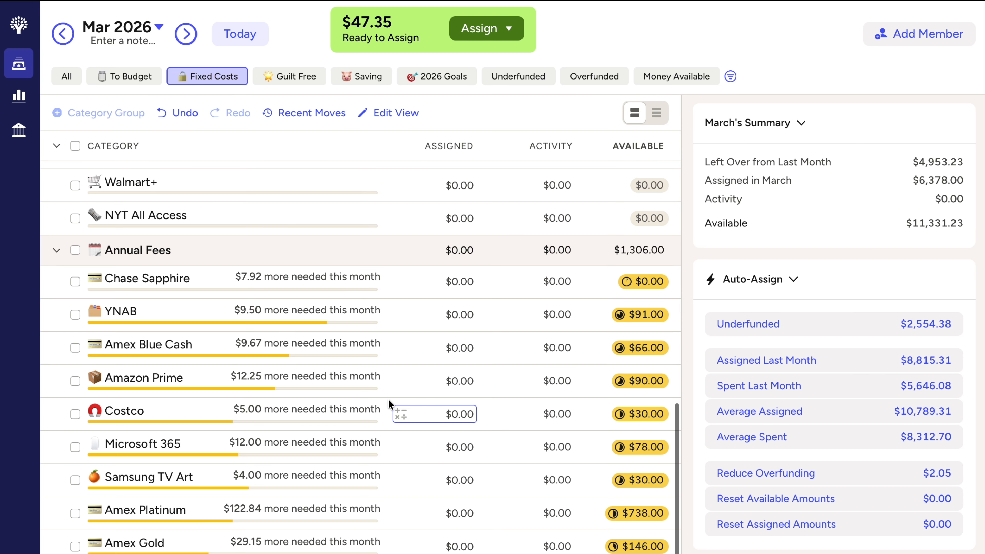
scroll(388, 400, up, 10)
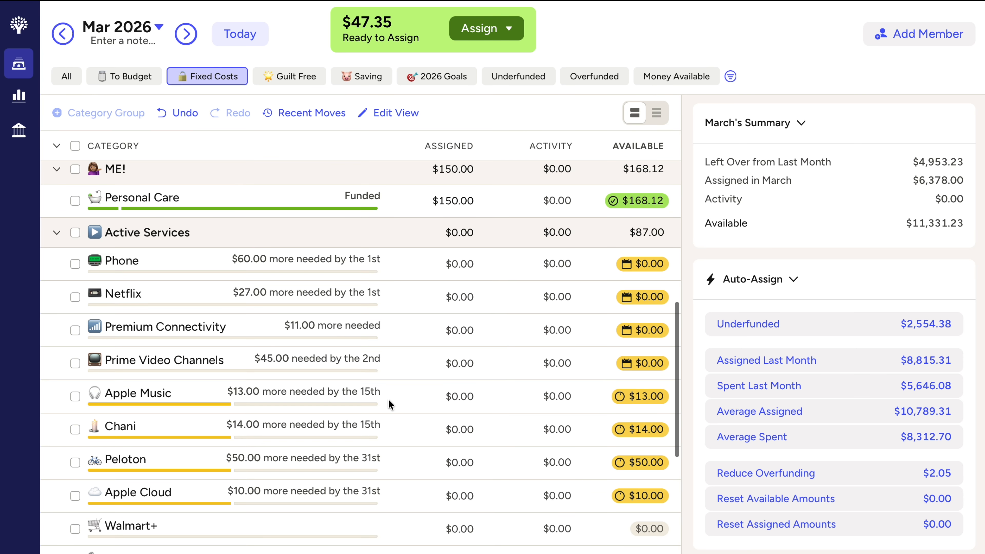
click(201, 252)
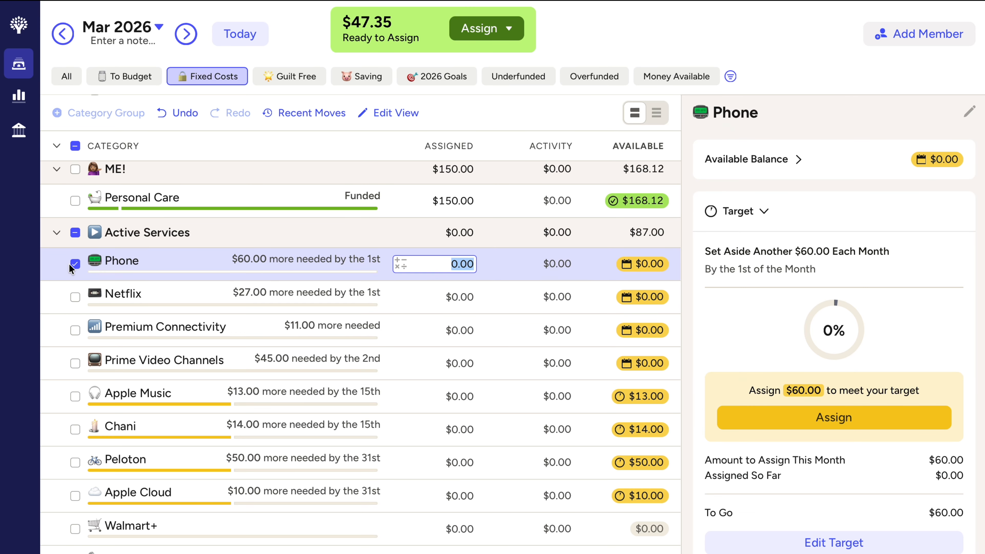
click(93, 276)
click(177, 285)
text(27)
key(Return)
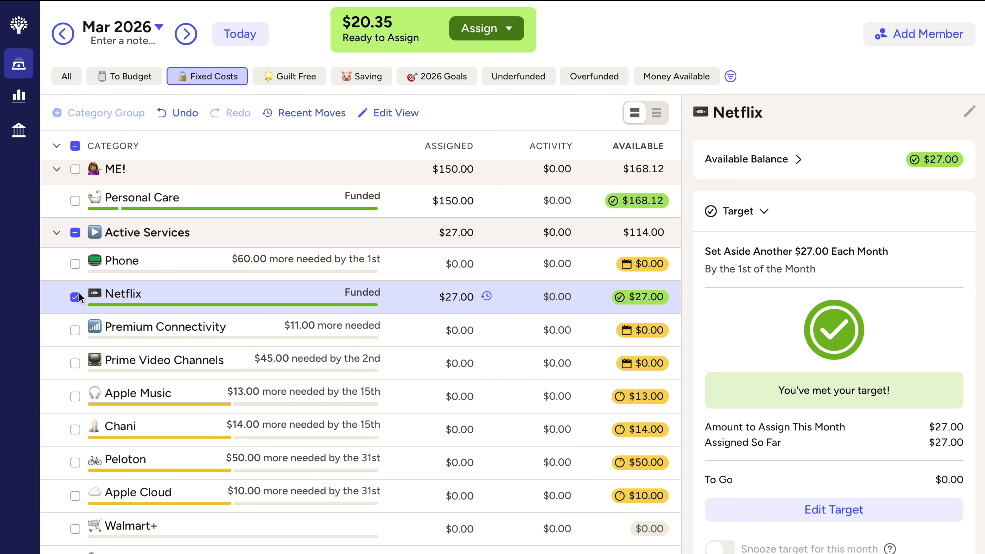
click(78, 293)
scroll(314, 351, down, 2)
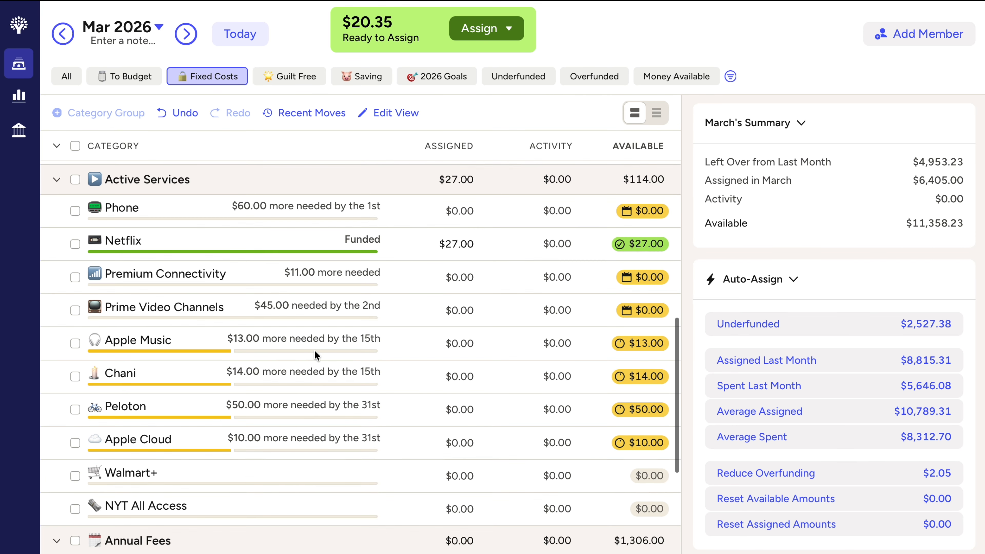
scroll(314, 350, down, 1)
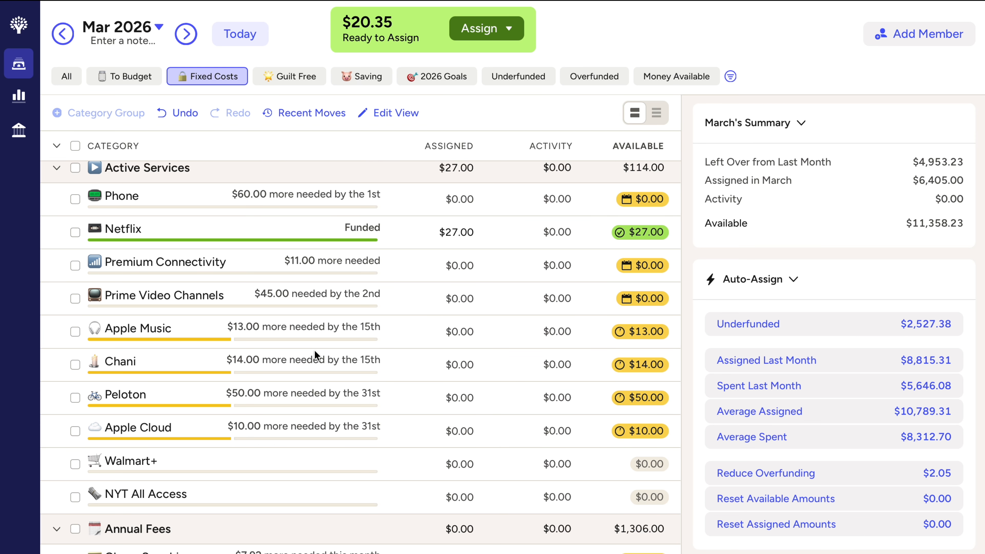
Assign $10.00 to the Apple Cloud category in Active Services for March 2026
scroll(314, 350, down, 5)
scroll(314, 350, down, 1)
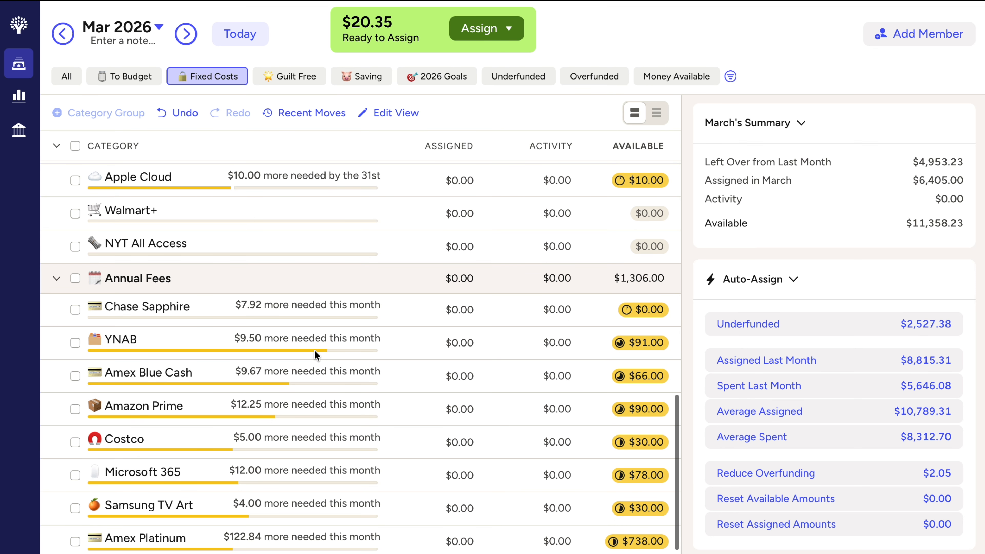
scroll(314, 350, down, 1)
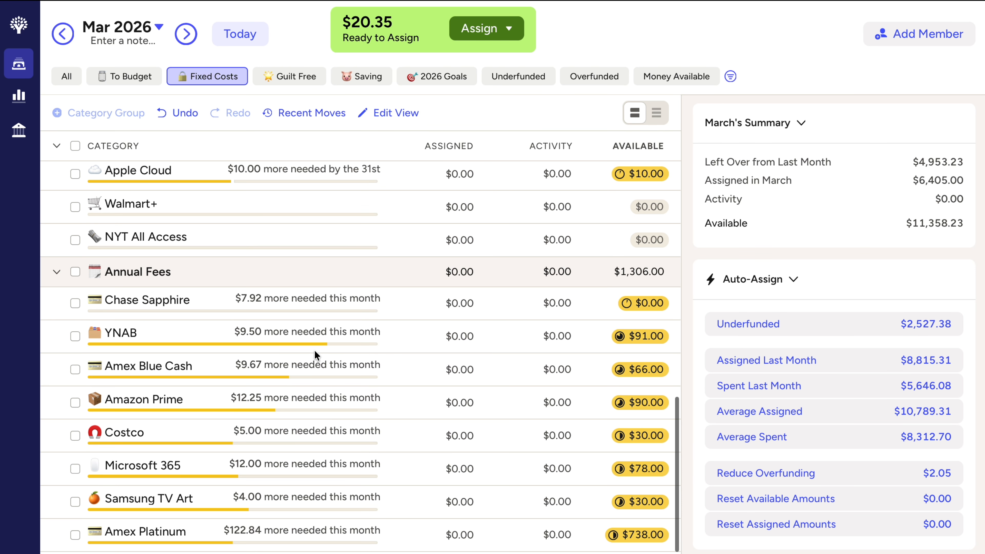
scroll(314, 350, down, 1)
scroll(314, 350, up, 3)
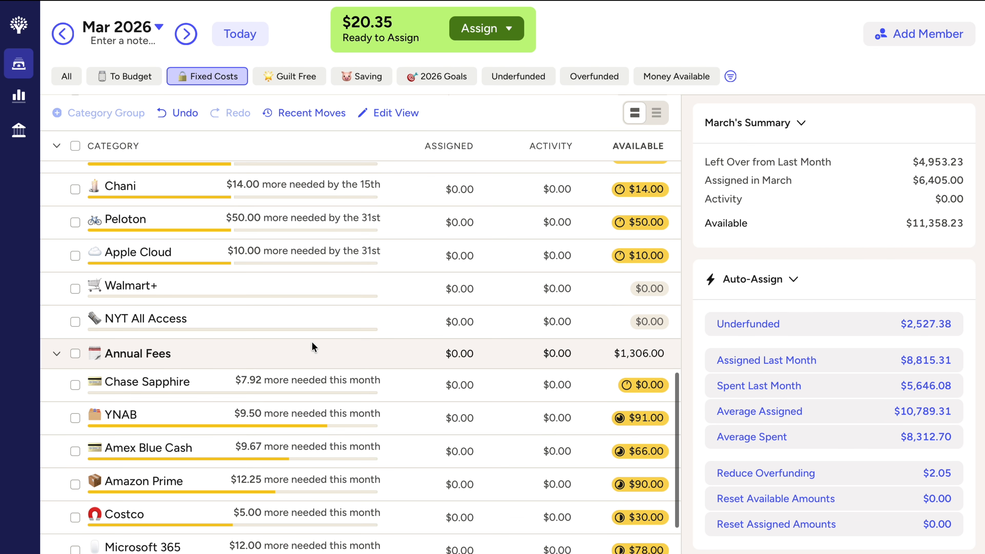
click(191, 244)
text(10)
key(Return)
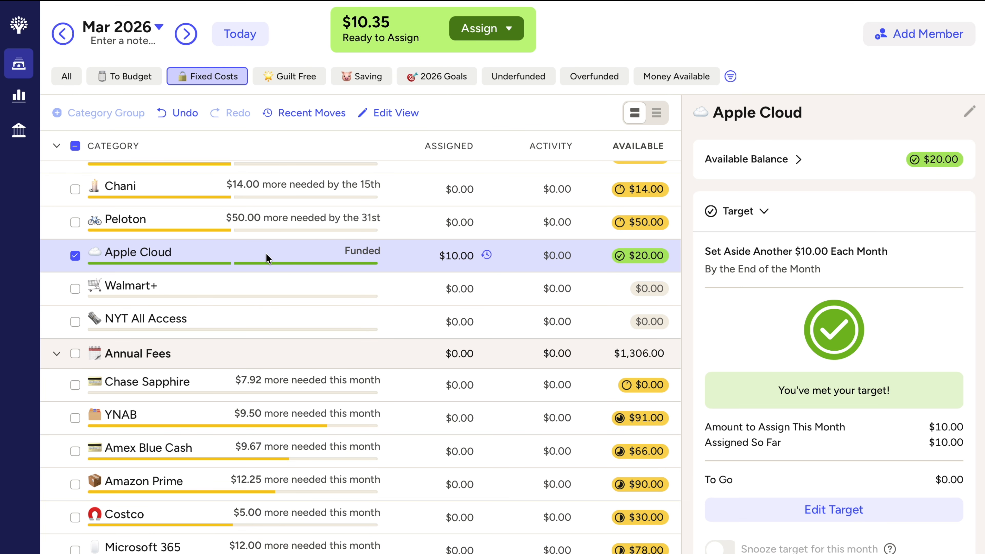
click(132, 256)
Assign $10.00 to the Amex Blue Cash category in the Annual Fees group
scroll(355, 376, down, 3)
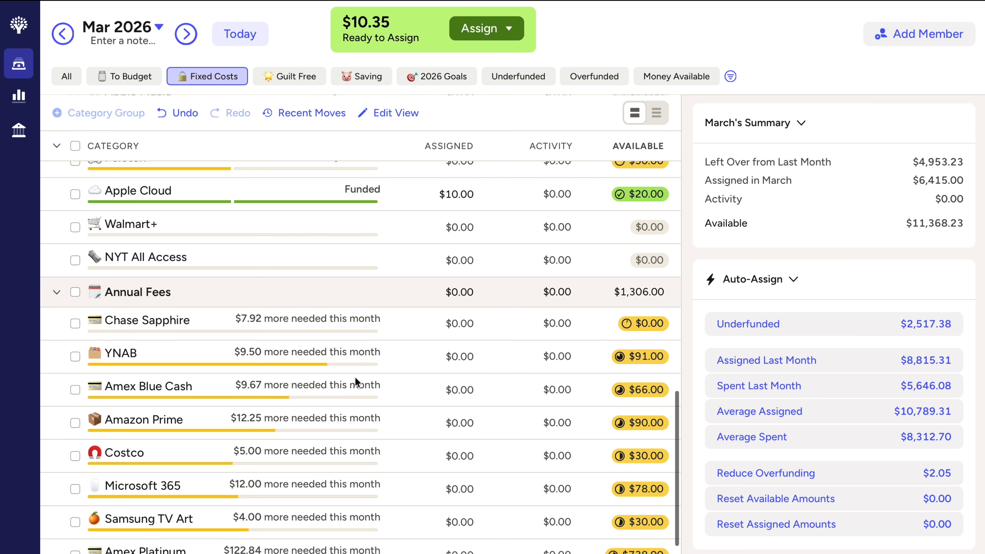
scroll(356, 378, down, 2)
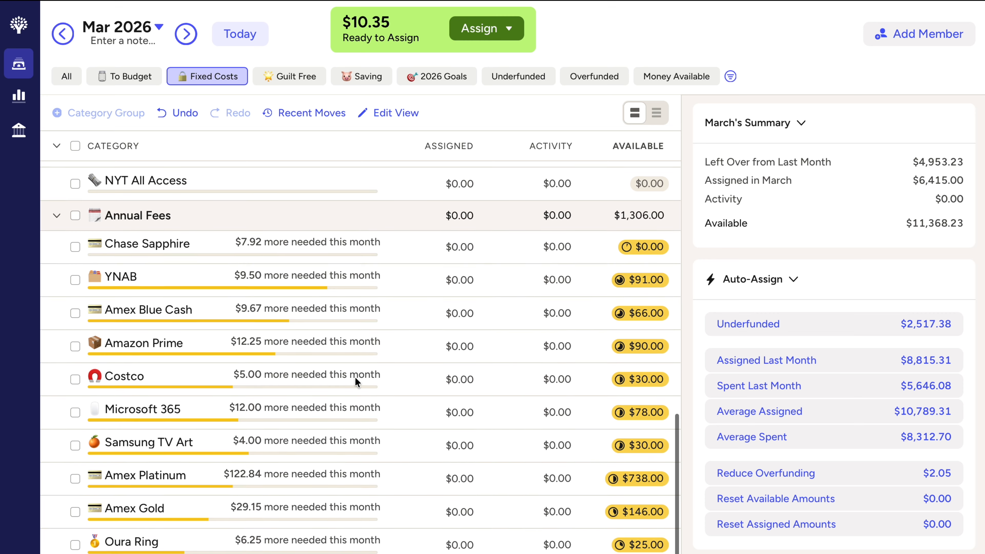
click(437, 311)
text(10)
key(Return)
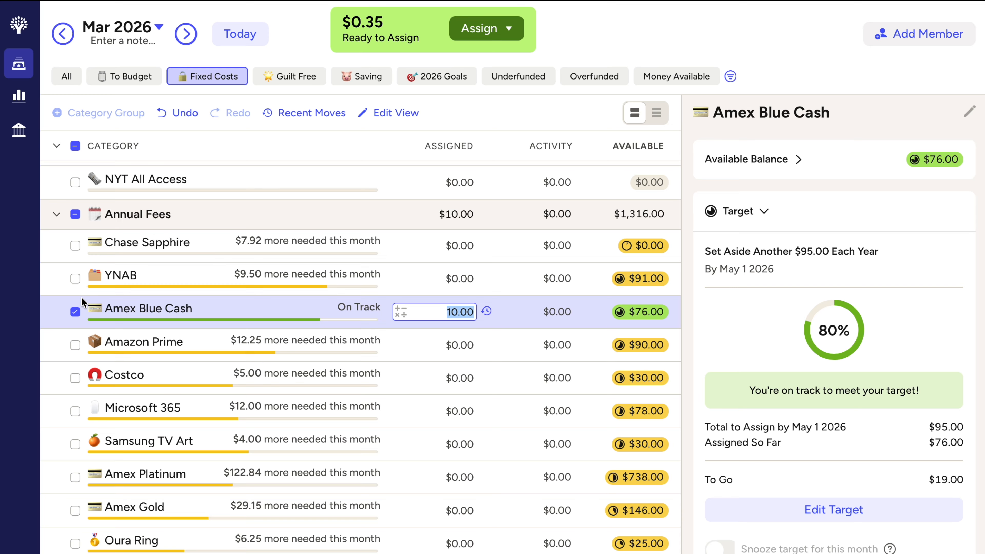
click(75, 312)
Switch to the Saving view, assign $0.35 to Flex Fund in Nest Egg, and return to the view of all categories
scroll(210, 309, up, 15)
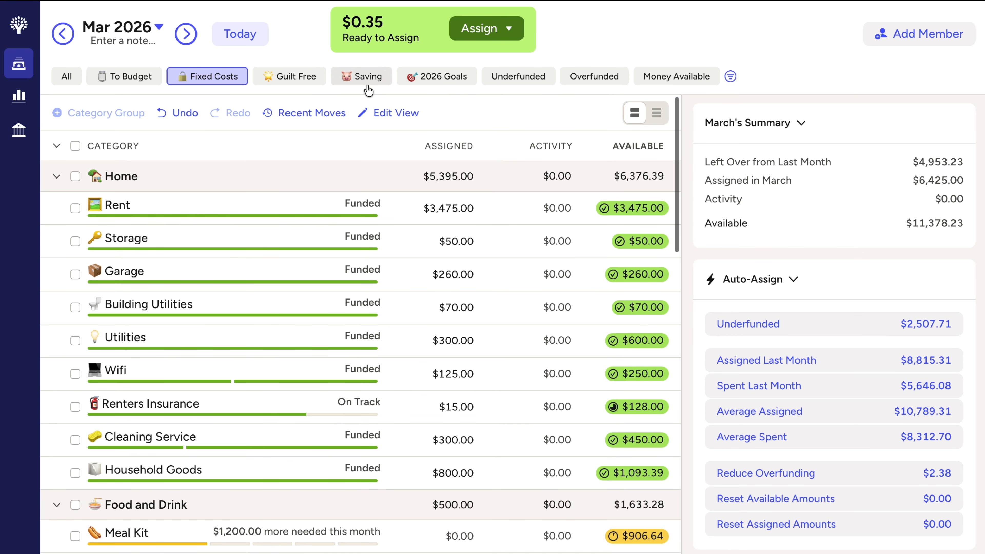
click(362, 75)
click(441, 465)
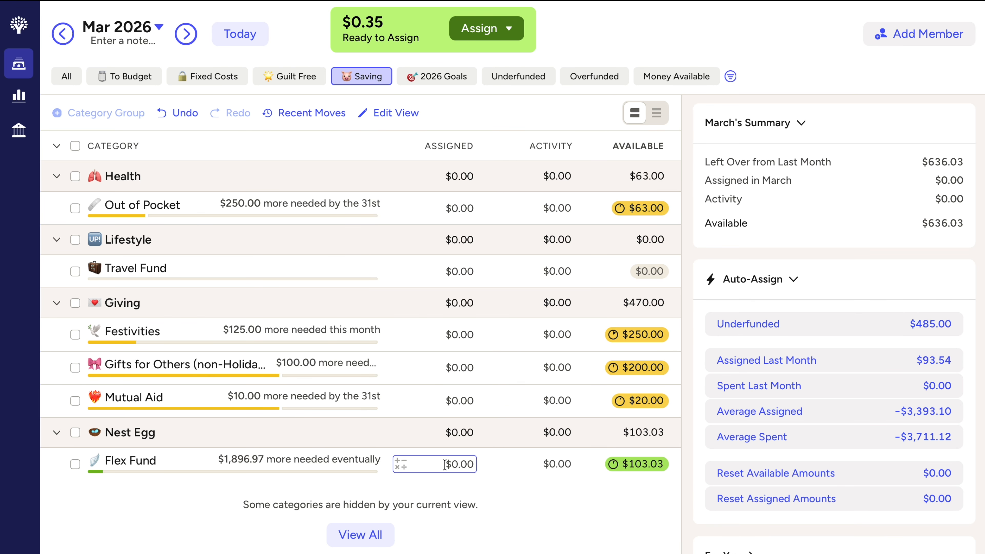
text(0.35)
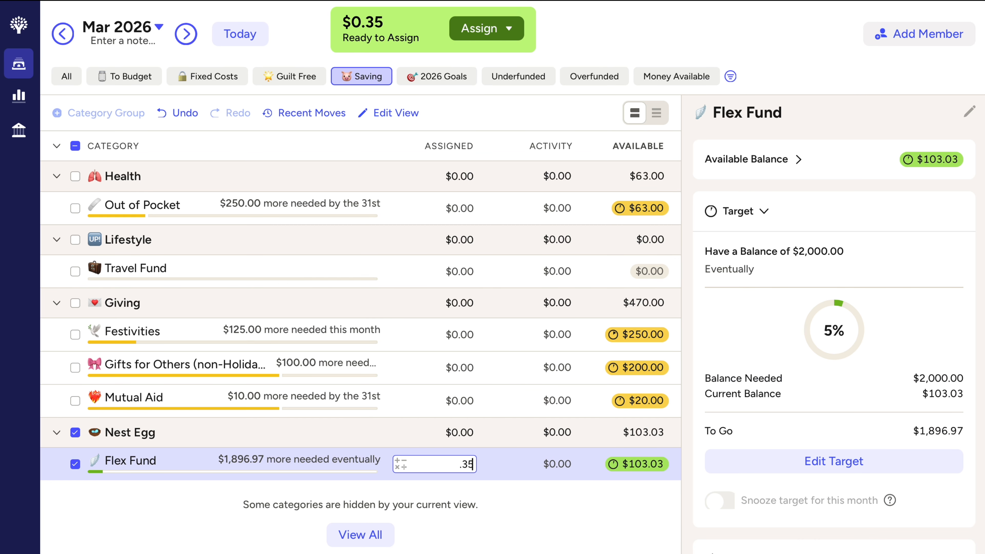
key(Return)
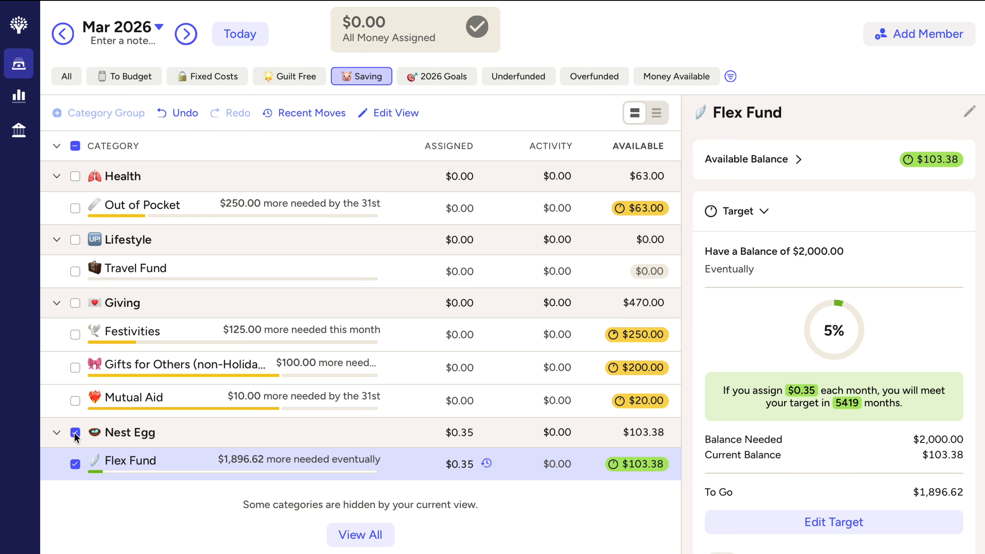
click(75, 433)
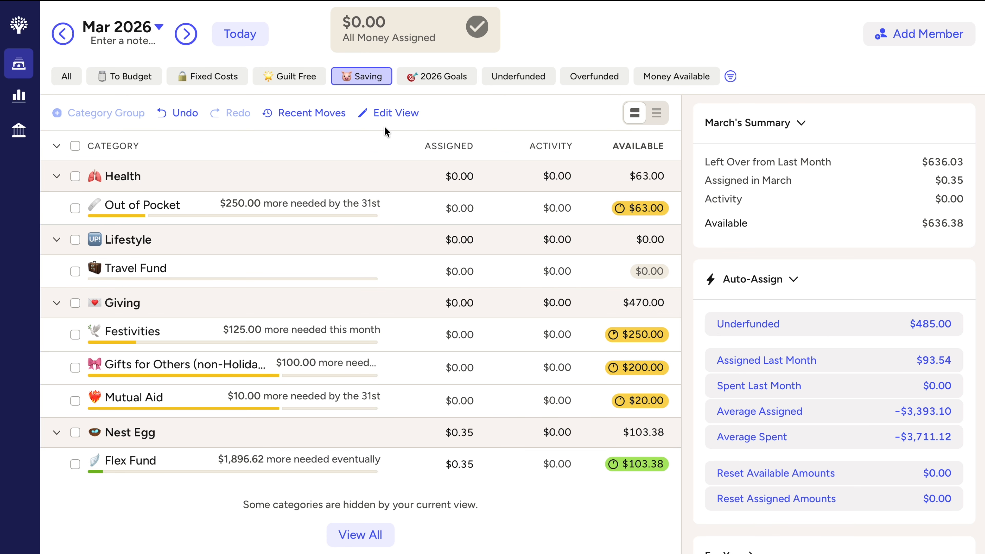
click(124, 77)
click(124, 77)
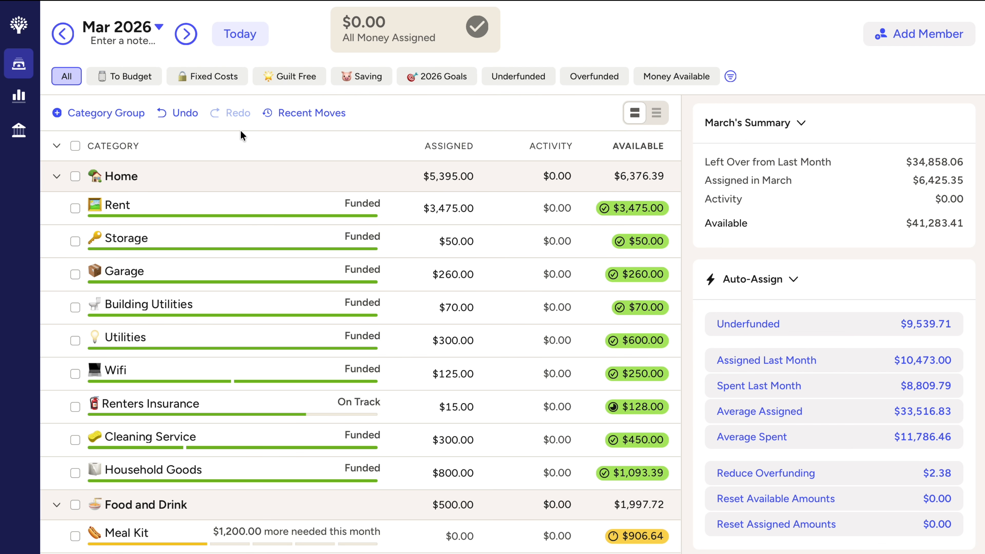